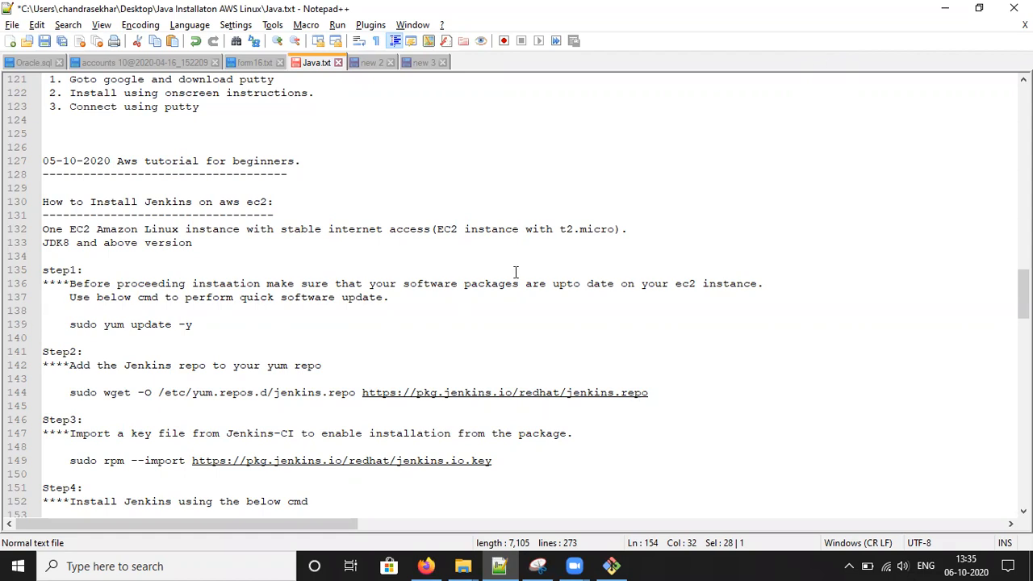
- Review the Jenkins notes in Java.txt, highlighting the security group and connection steps
scroll(510, 277, "down", 12)
scroll(510, 279, "down", 3)
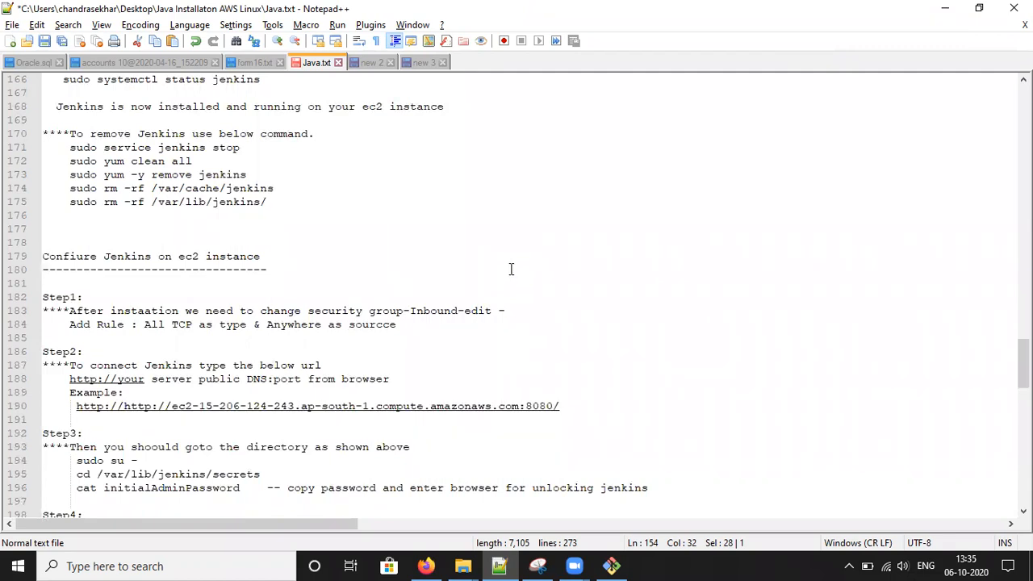
scroll(510, 274, "down", 3)
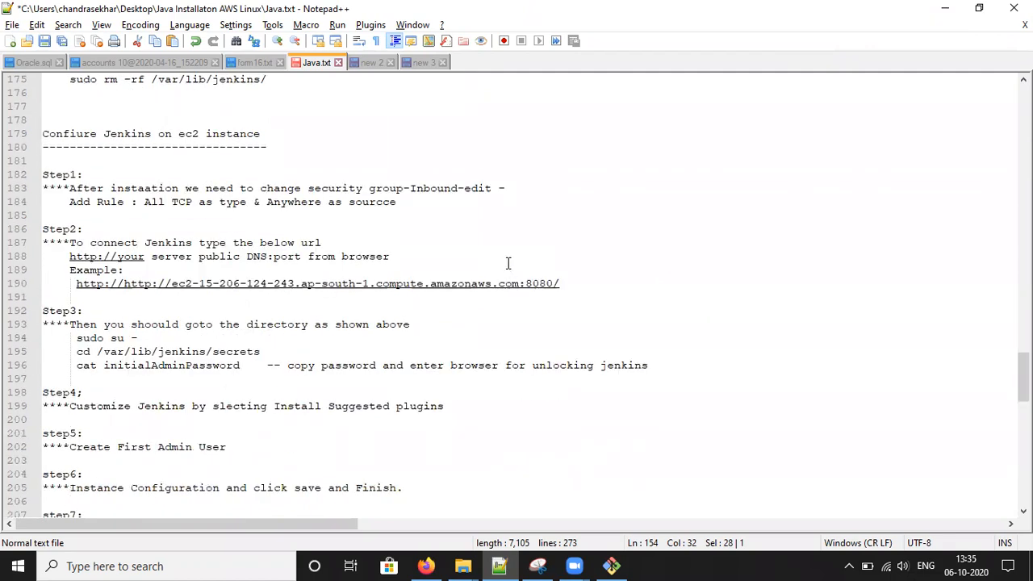
left_click_drag(111, 188, 502, 194)
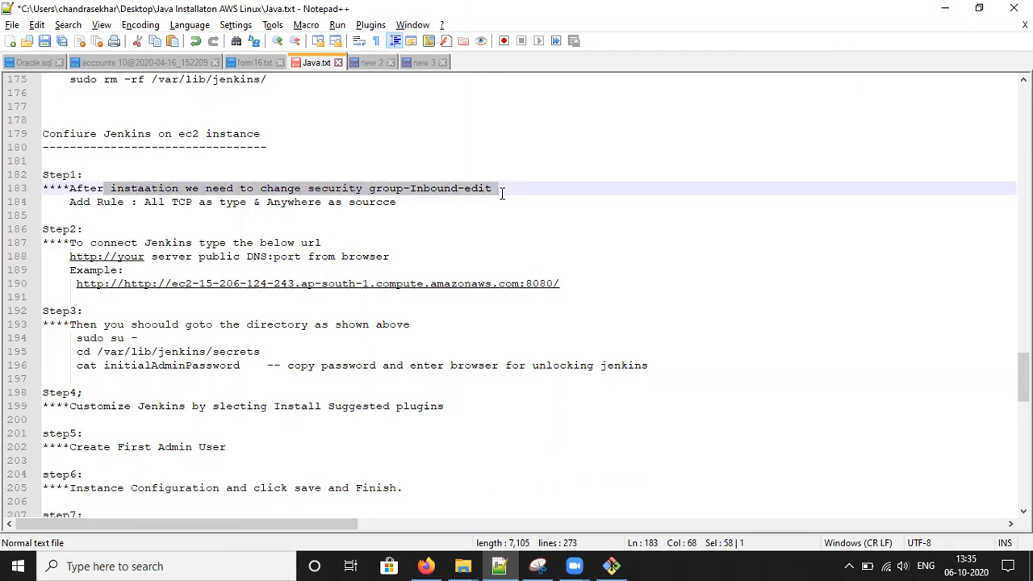
left_click_drag(405, 208, 32, 192)
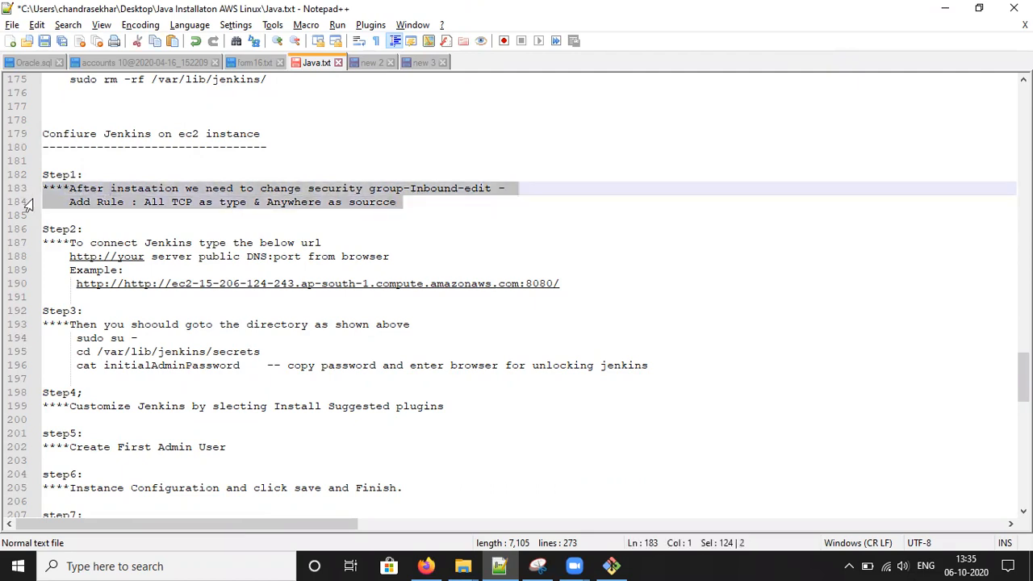
mouse_move(83, 242)
left_mouse_down()
mouse_move(357, 236)
mouse_move(70, 242)
left_mouse_up()
left_click(327, 242)
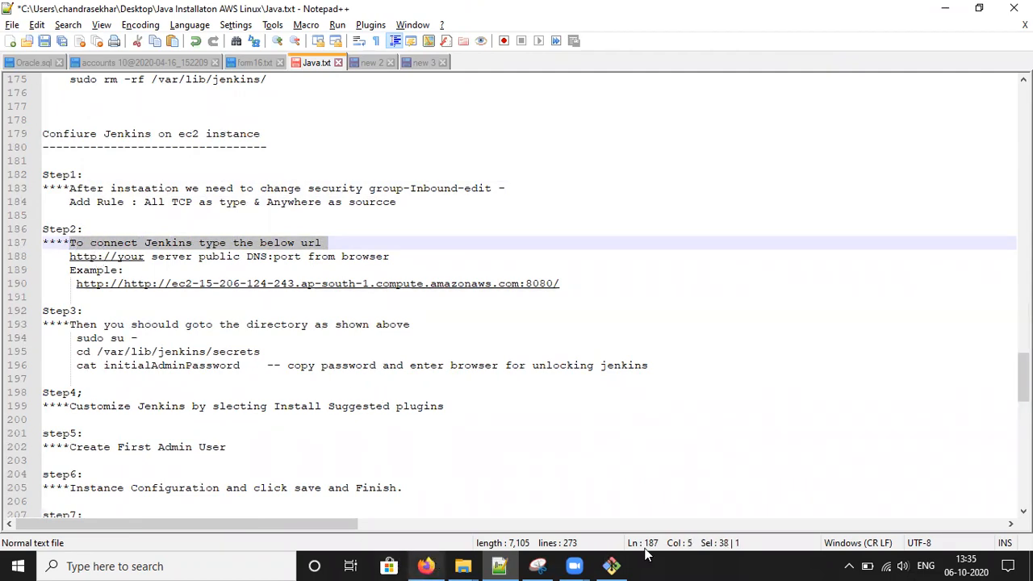
- Open the running instance's SSH connection instructions in the EC2 console and select the example ssh command
mouse_move(615, 565)
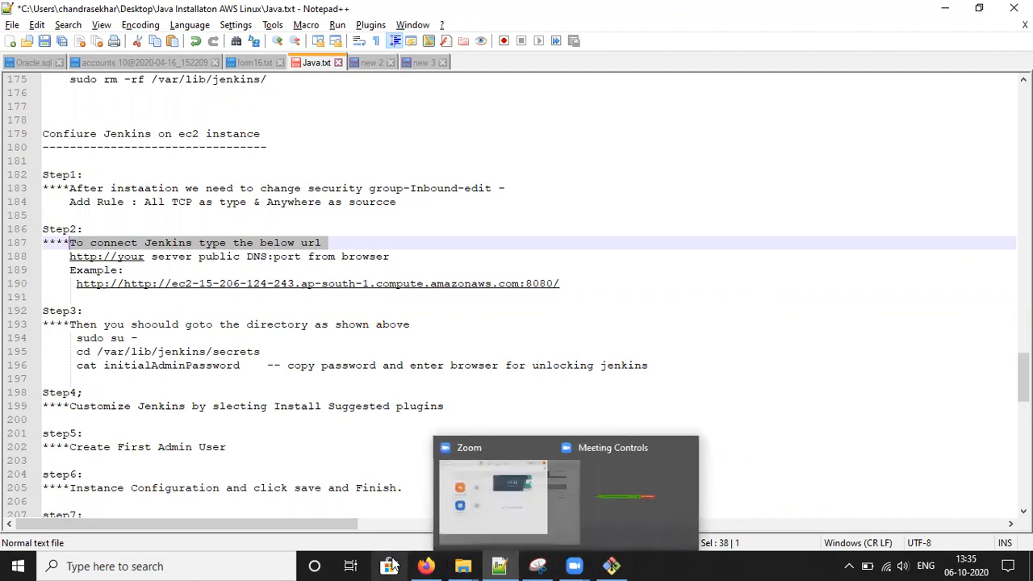
left_click(426, 566)
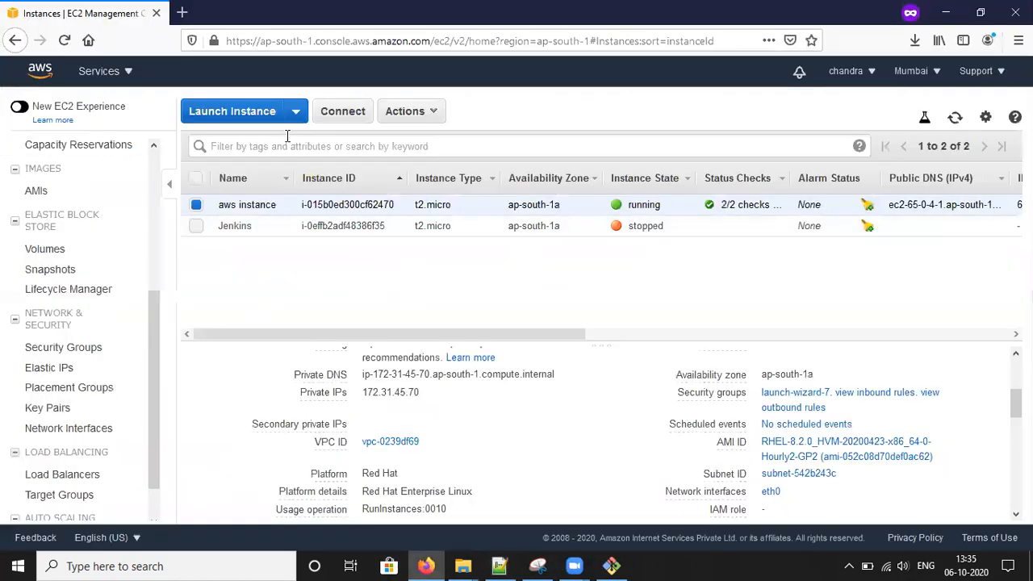
left_click(347, 113)
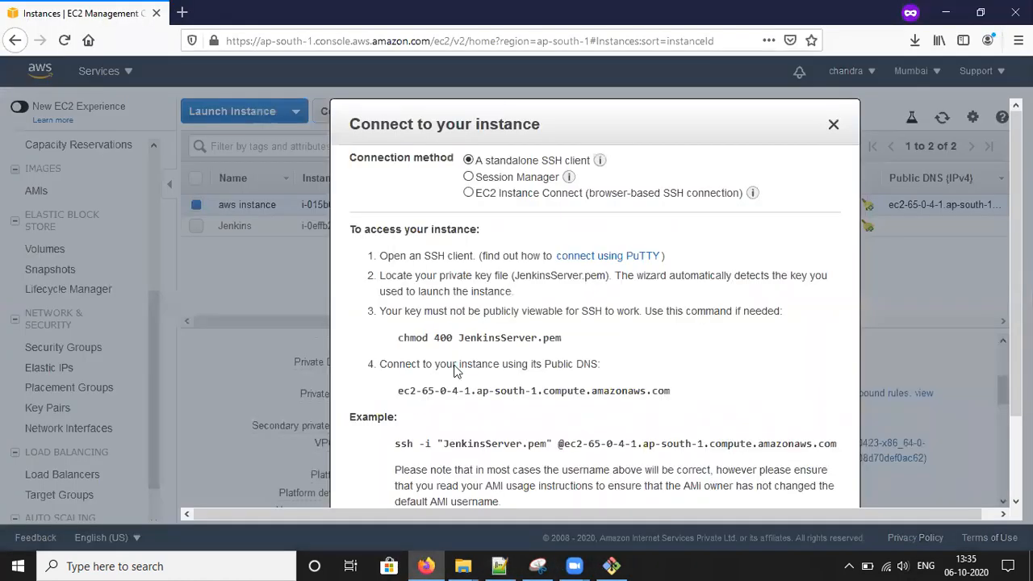
triple_click(398, 443)
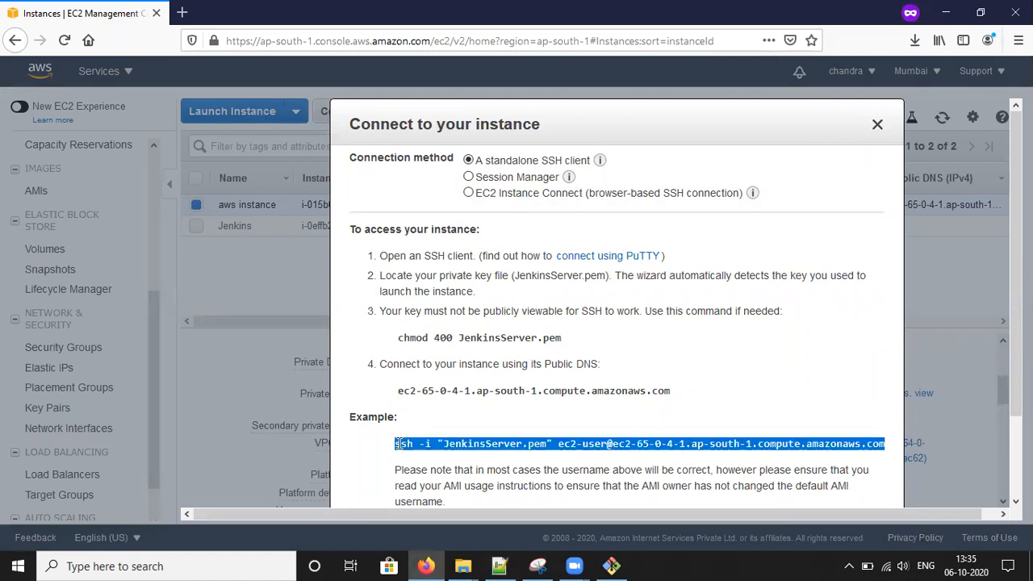
- Start Jenkins on the instance with 'sudo service jenkins start'
left_click(613, 565)
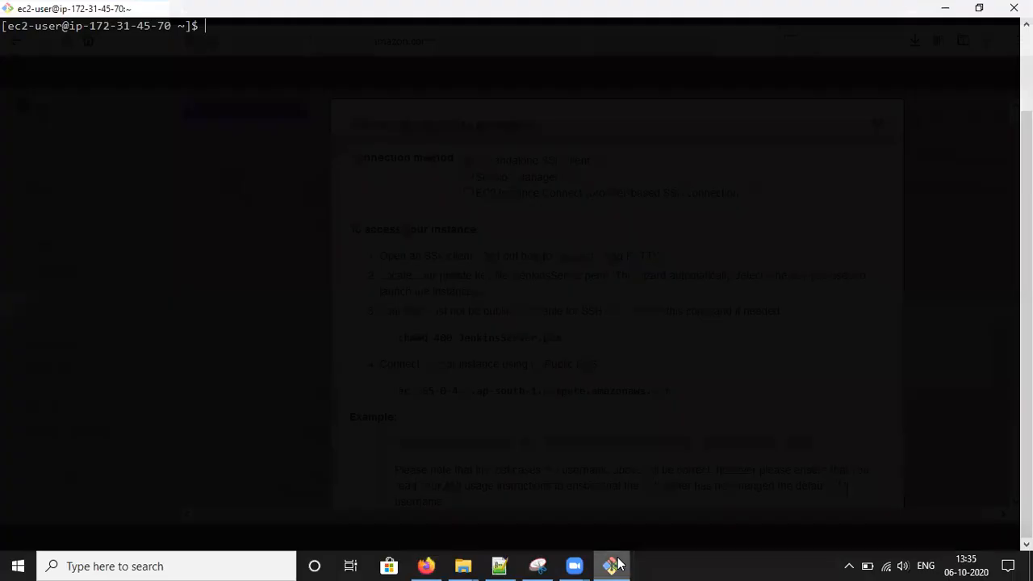
key("Return")
key("Return")
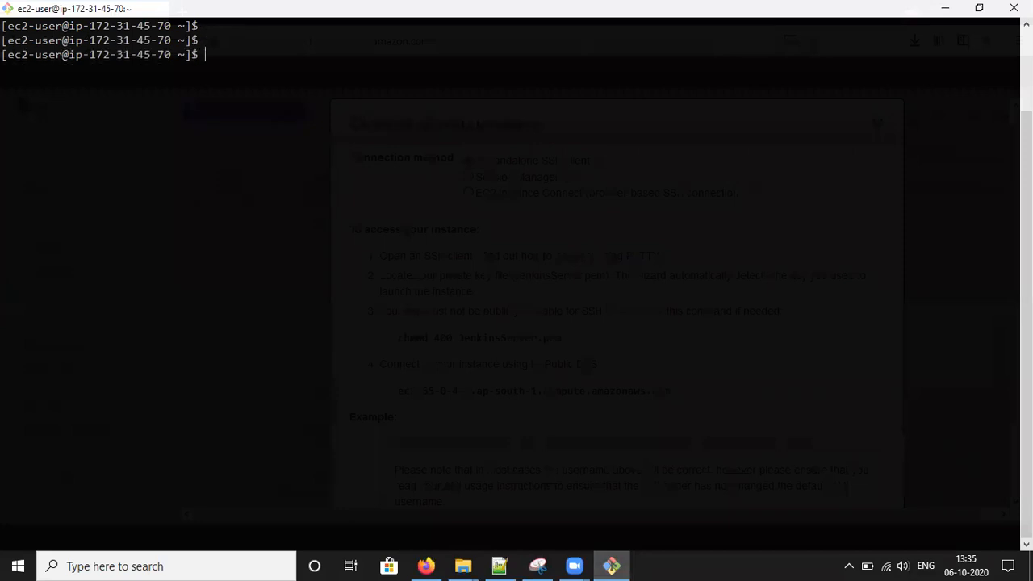
type("sudo service jenkins s")
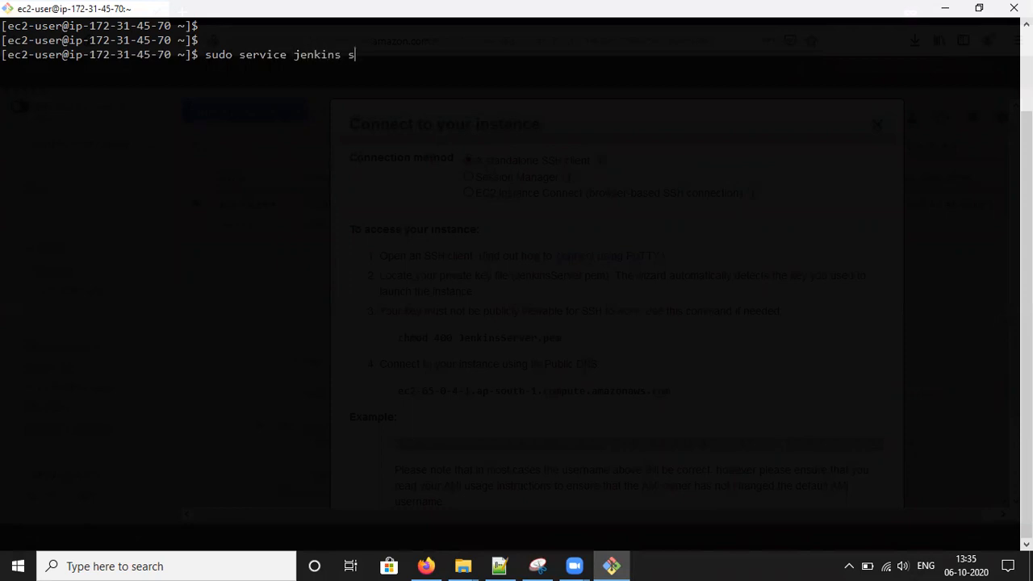
type("tart")
key("Return")
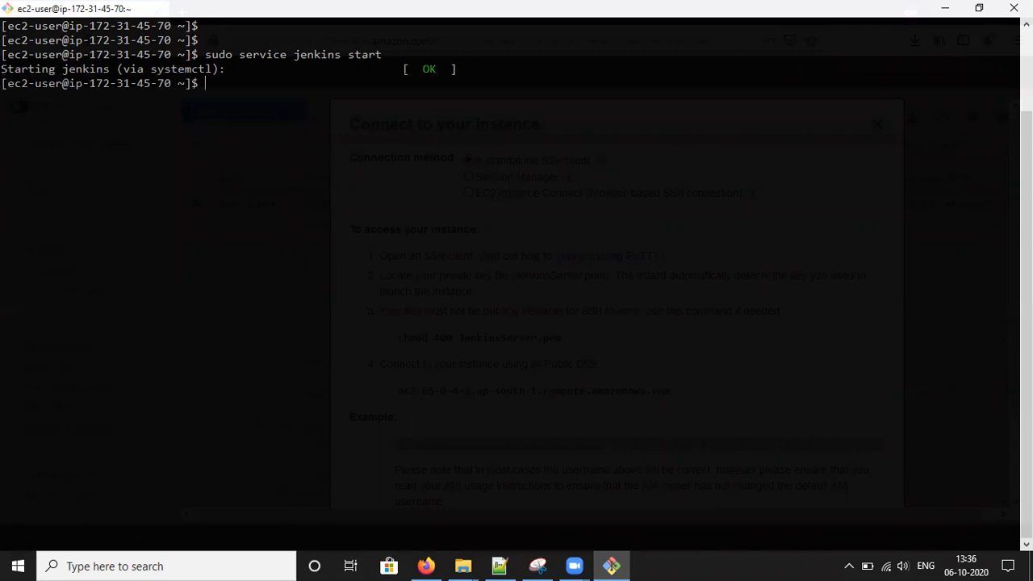
- Run 'systemctl status jenkins' and confirm the service is active (running)
type("systemctl")
type(" jen")
key("BackSpace")
key("BackSpace")
key("BackSpace")
type("status")
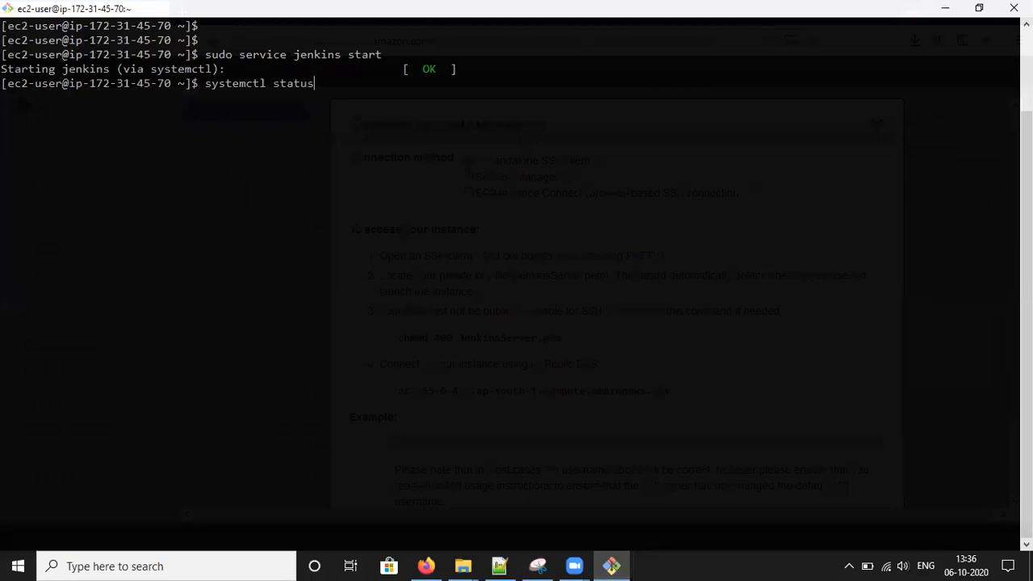
type(" jenkins")
key("Return")
left_click_drag(89, 125, 293, 126)
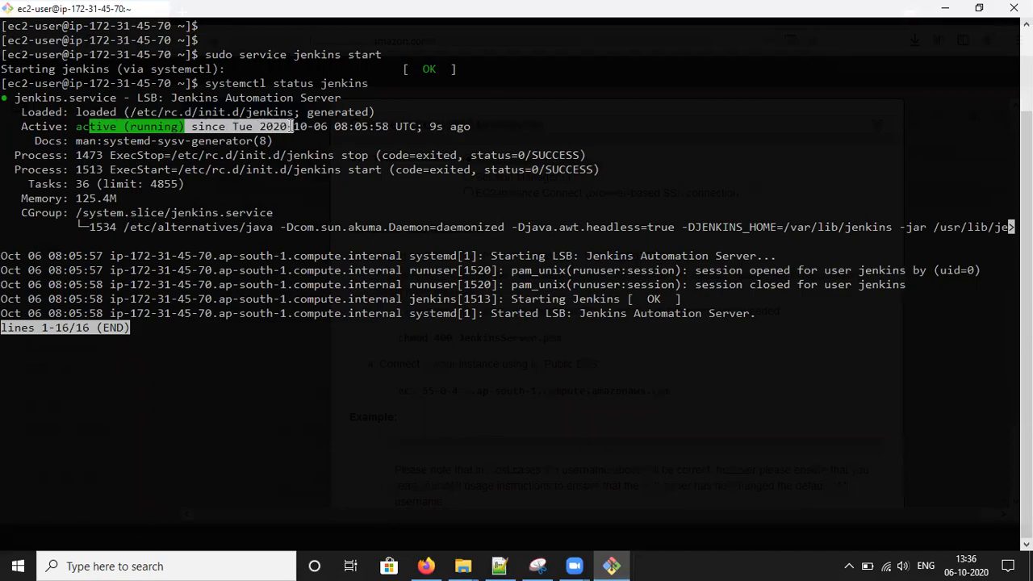
left_click(426, 565)
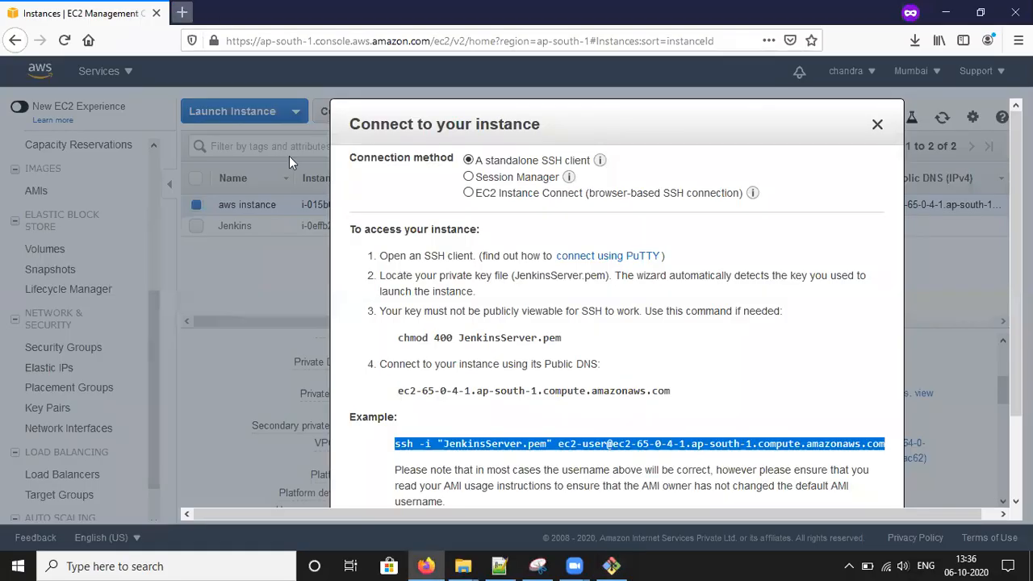
left_click_drag(397, 390, 730, 401)
key("ctrl+c")
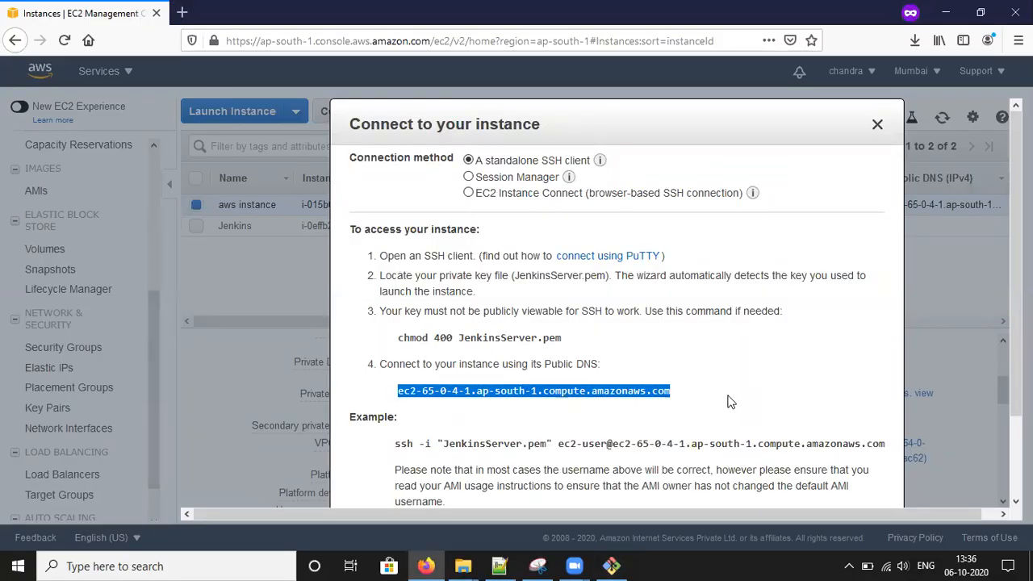
left_click(181, 12)
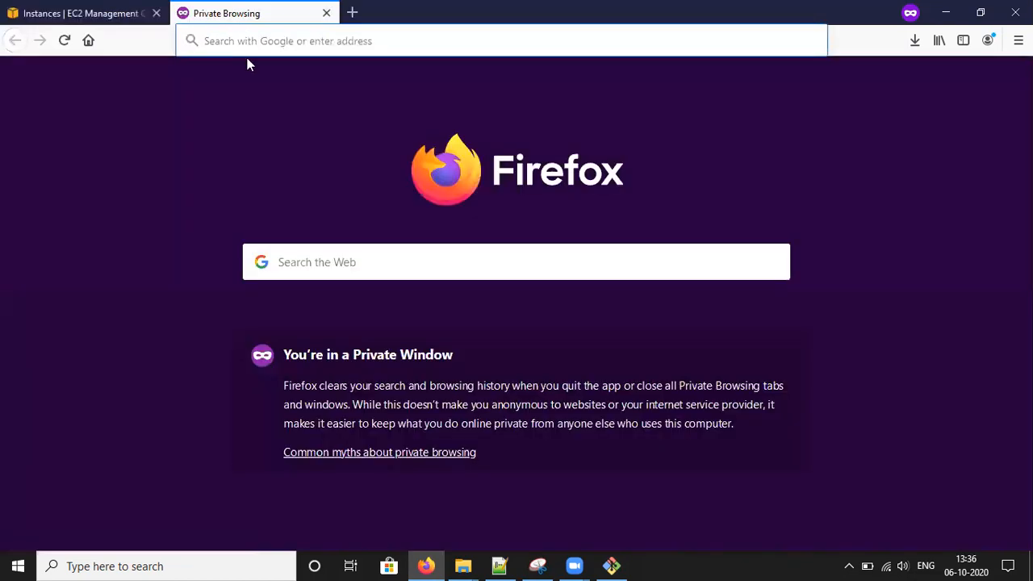
type("http")
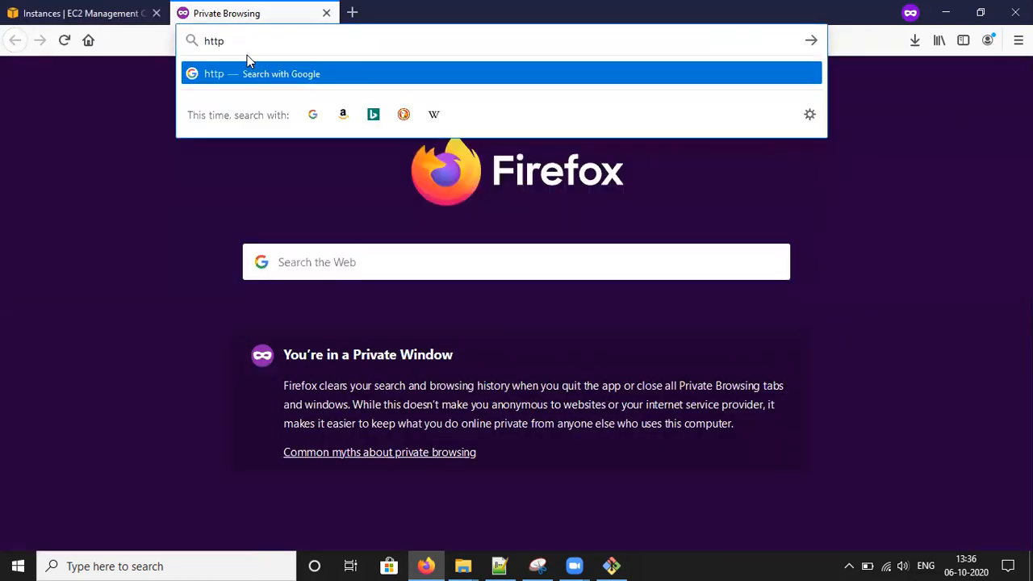
type("://")
left_click(104, 13)
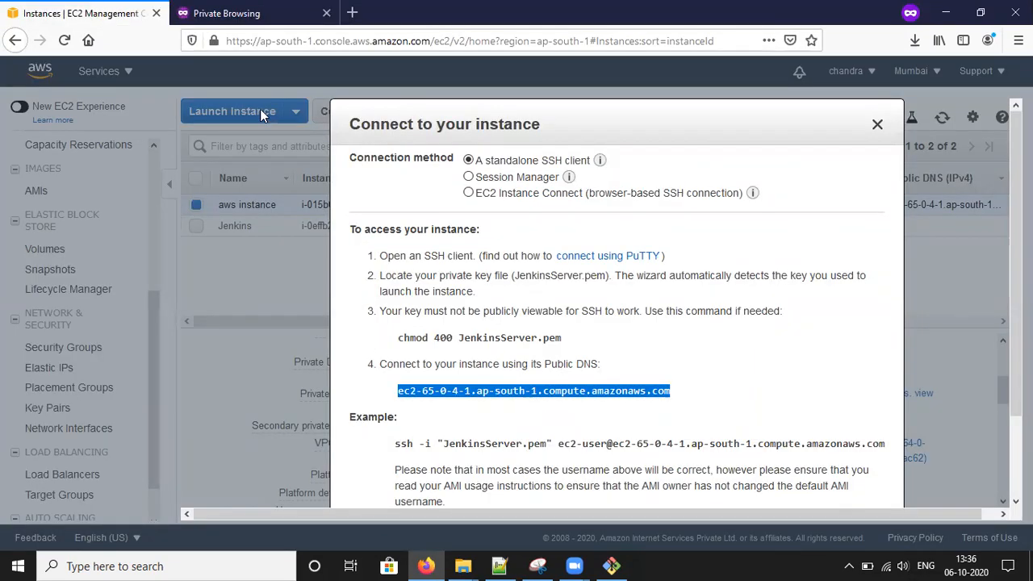
left_click(250, 9)
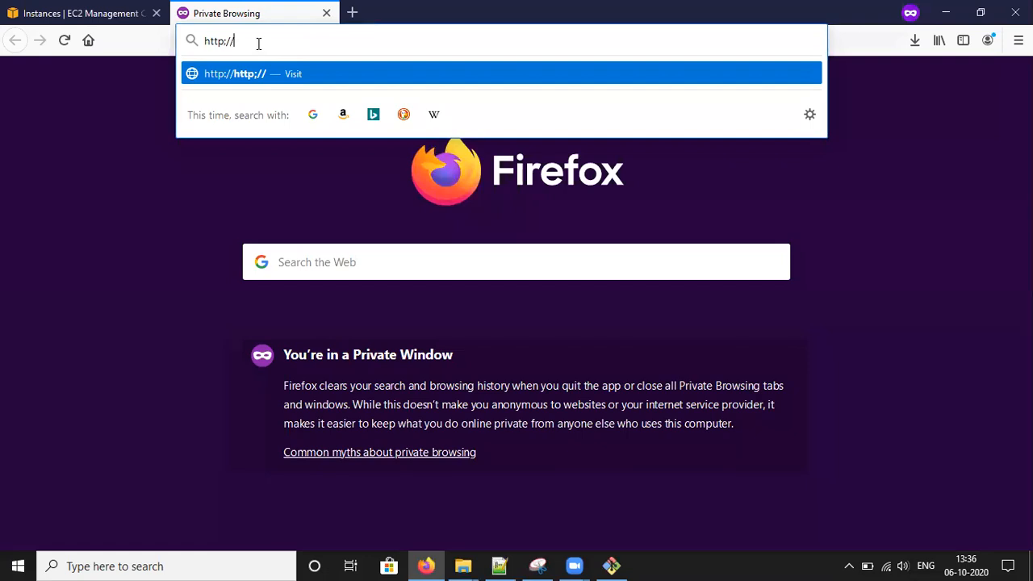
key("ctrl+v")
type(":")
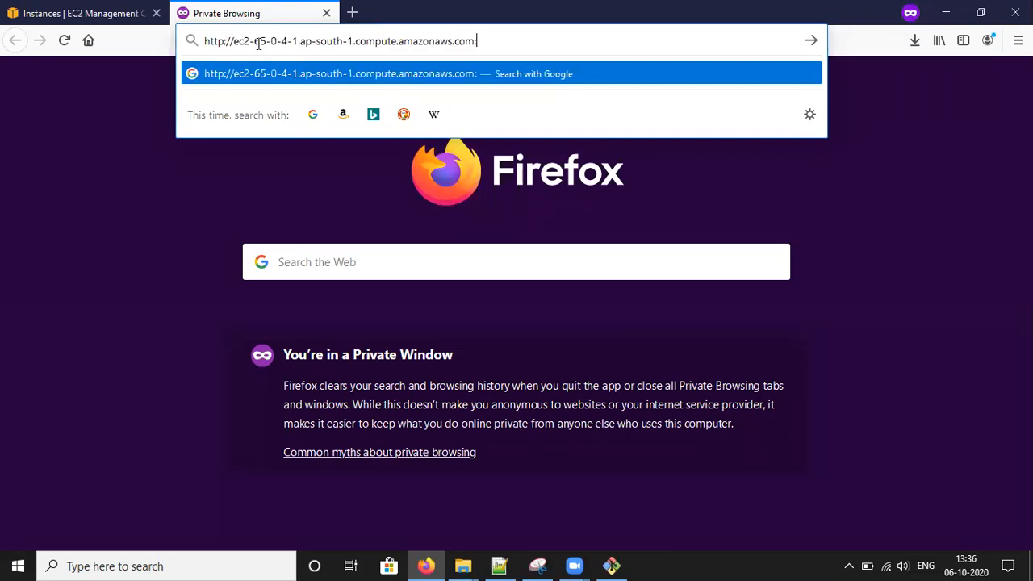
type("8080")
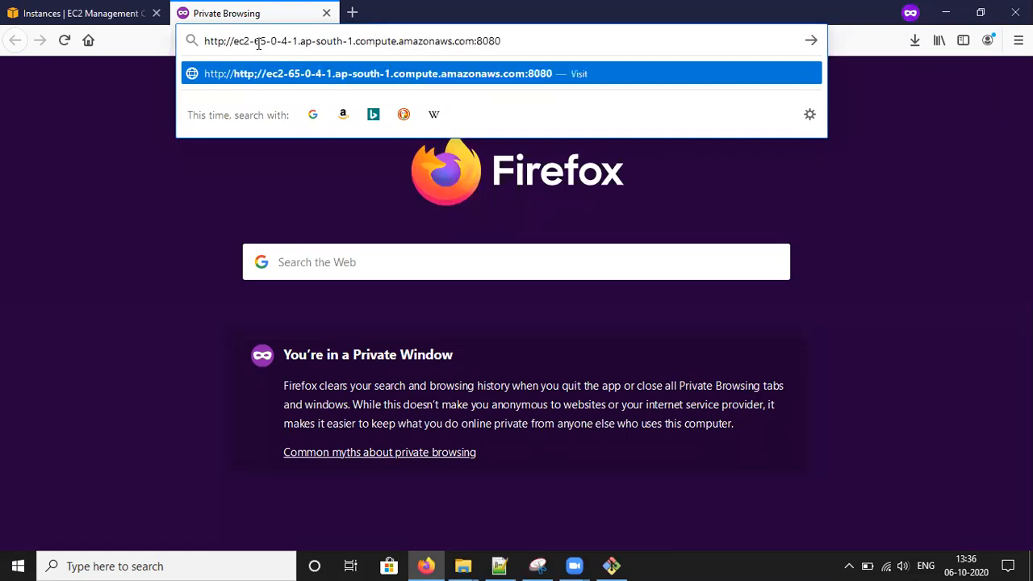
key("Return")
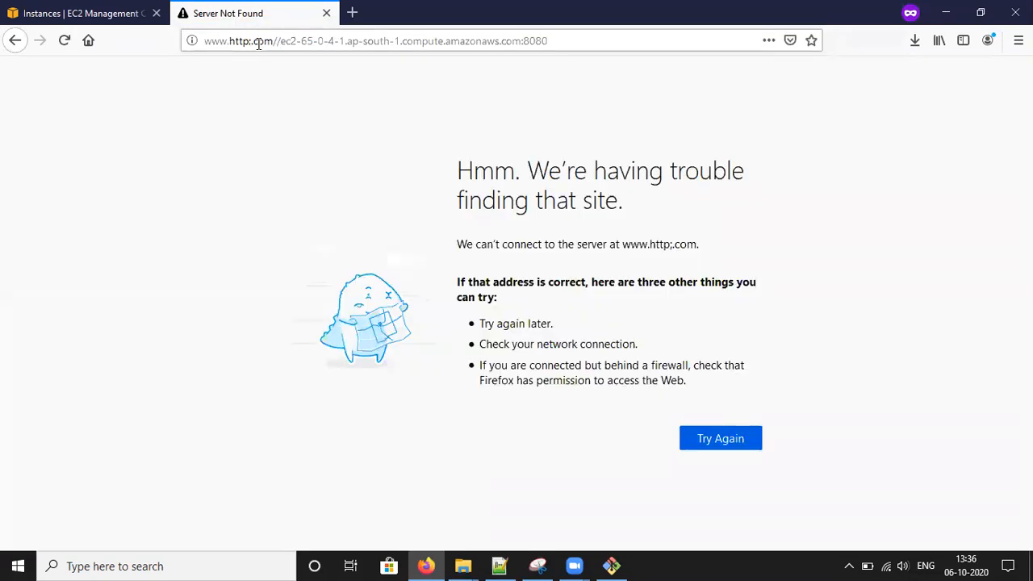
left_click(557, 43)
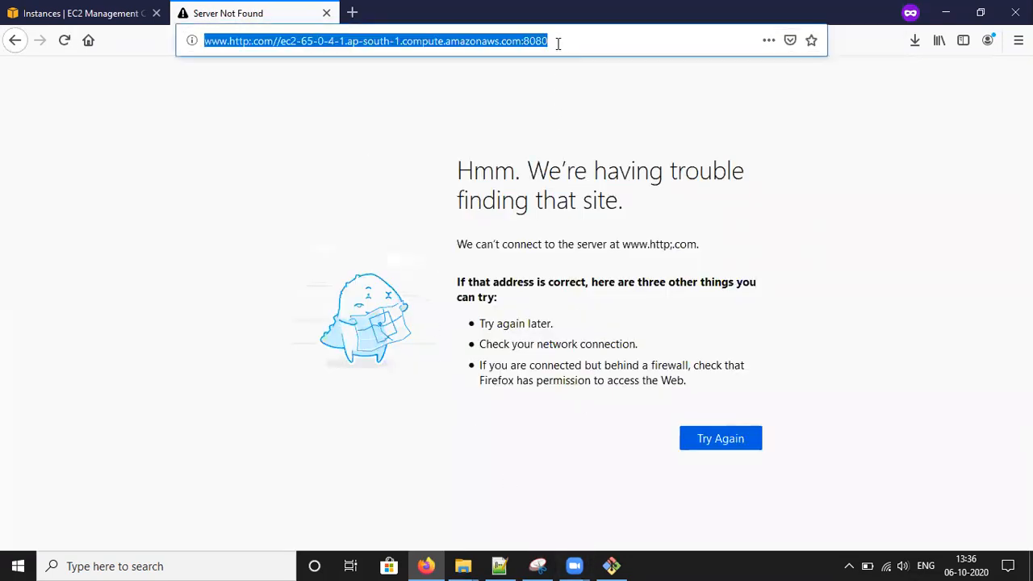
left_click(657, 131)
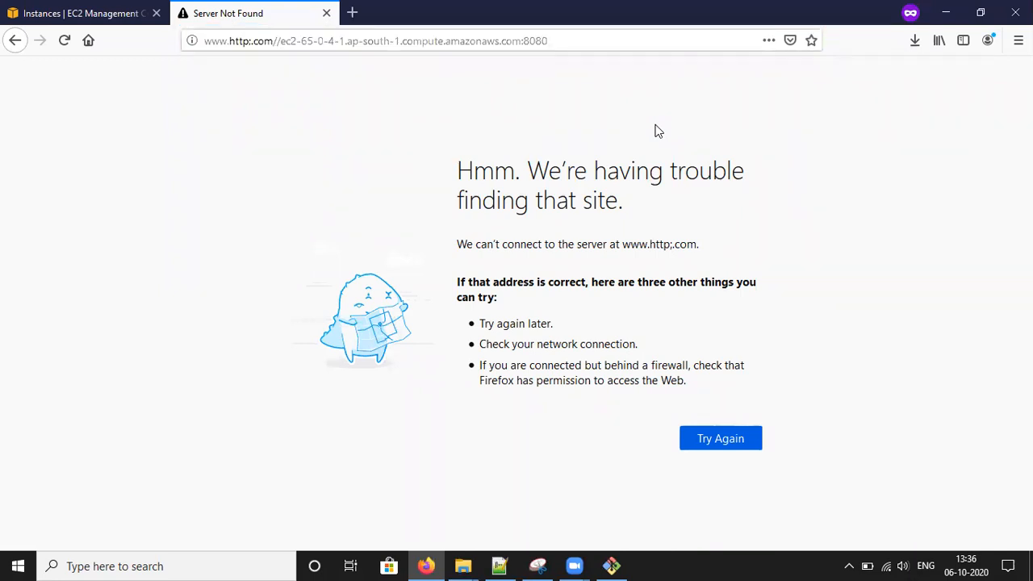
left_click(610, 565)
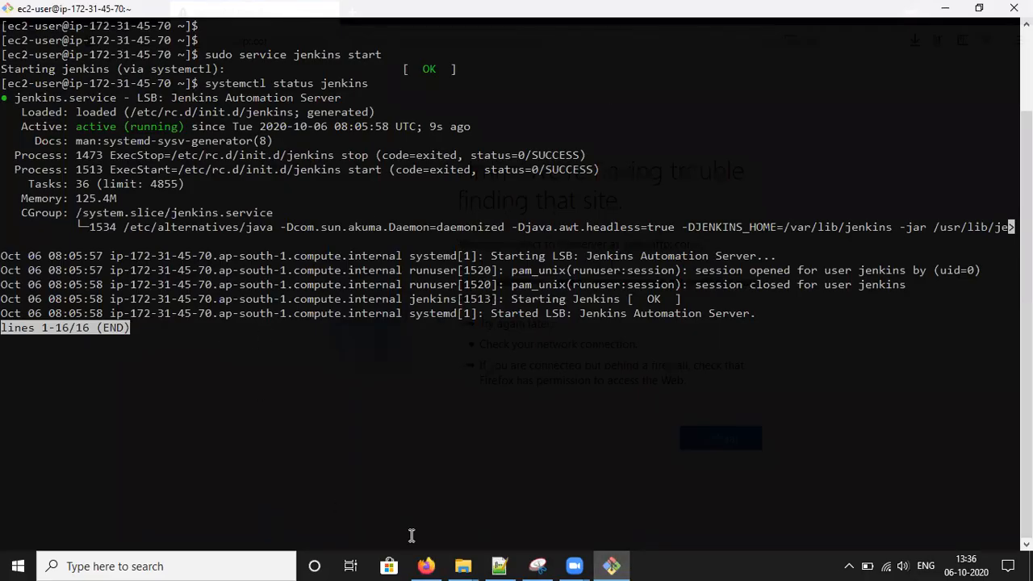
- Check the instance's public DNS details in the EC2 console
left_click(426, 565)
left_click(127, 23)
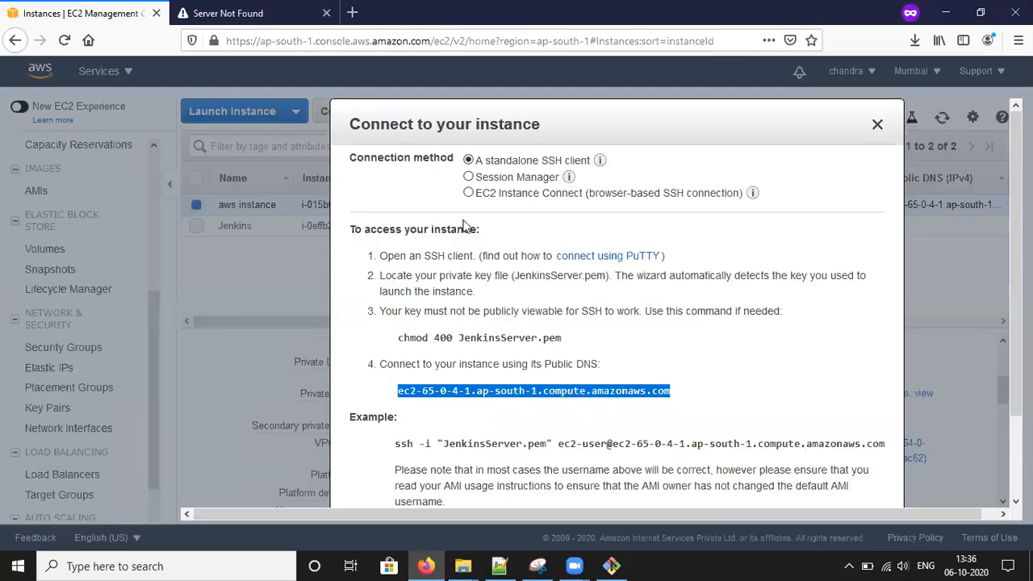
left_click(610, 564)
- Quit the status view, stop the Jenkins service, then start it again
type("q")
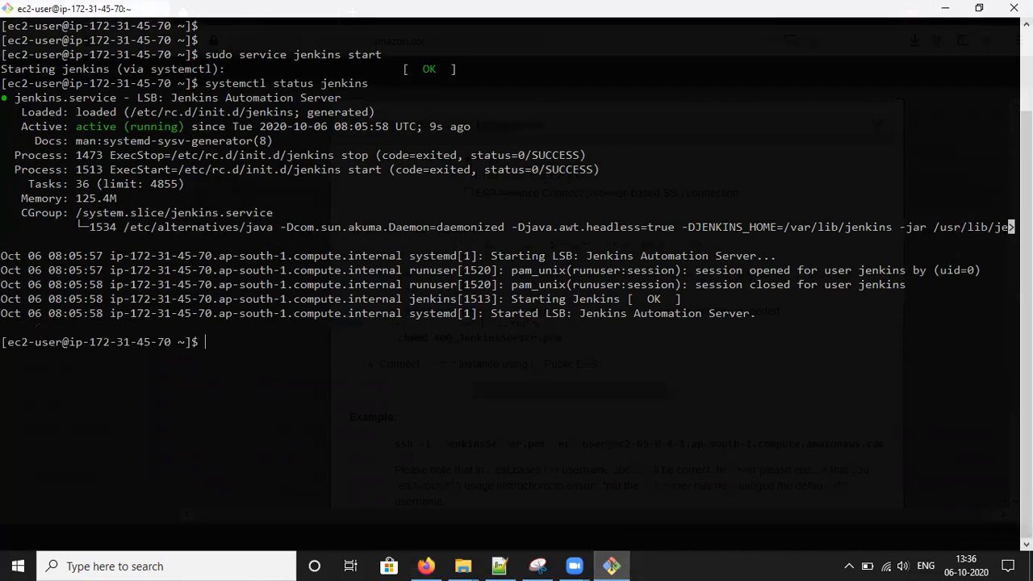
type("sudo service jenkins sto")
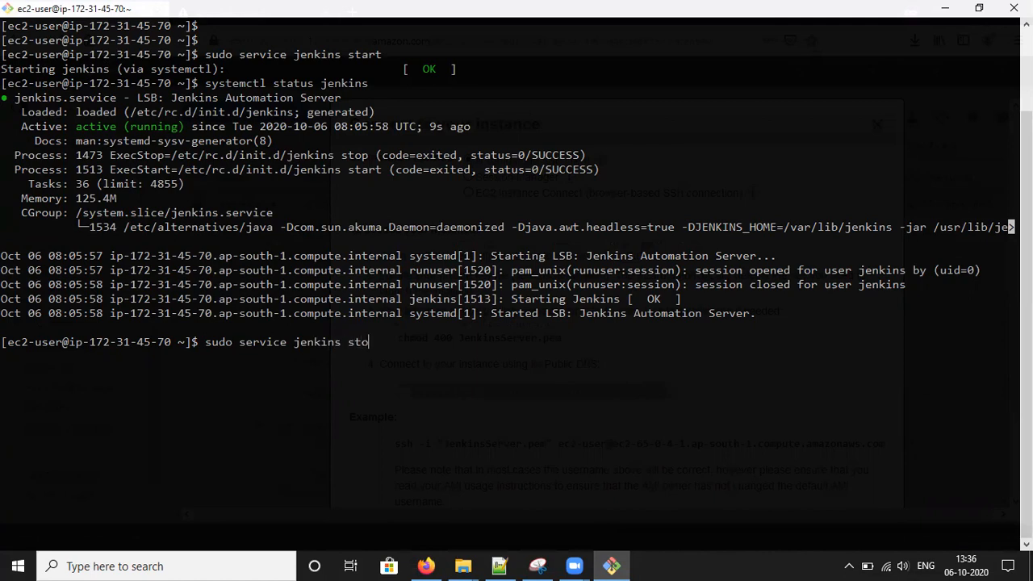
key("Return")
key("Up")
key("Up")
key("Up")
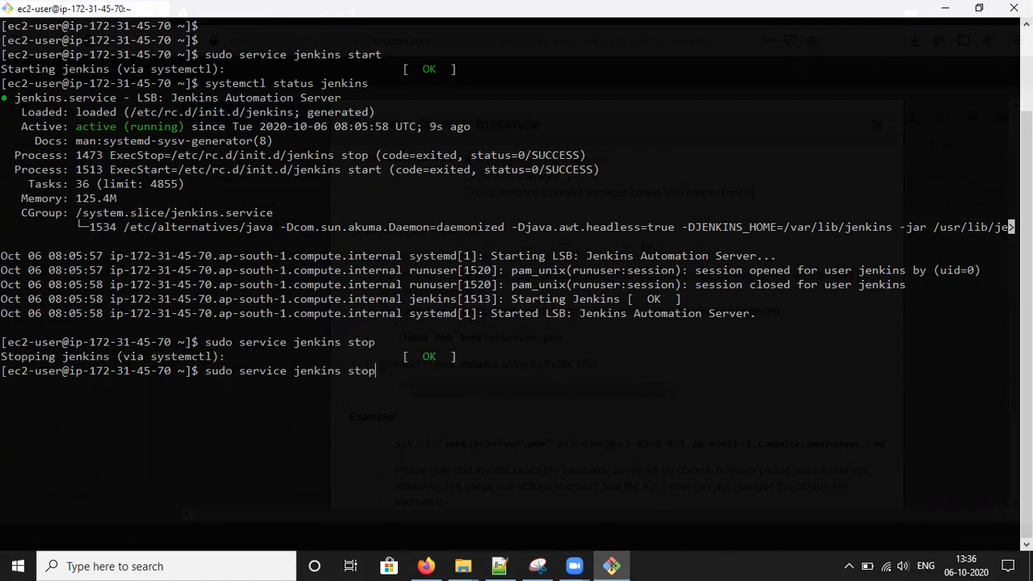
key("Return")
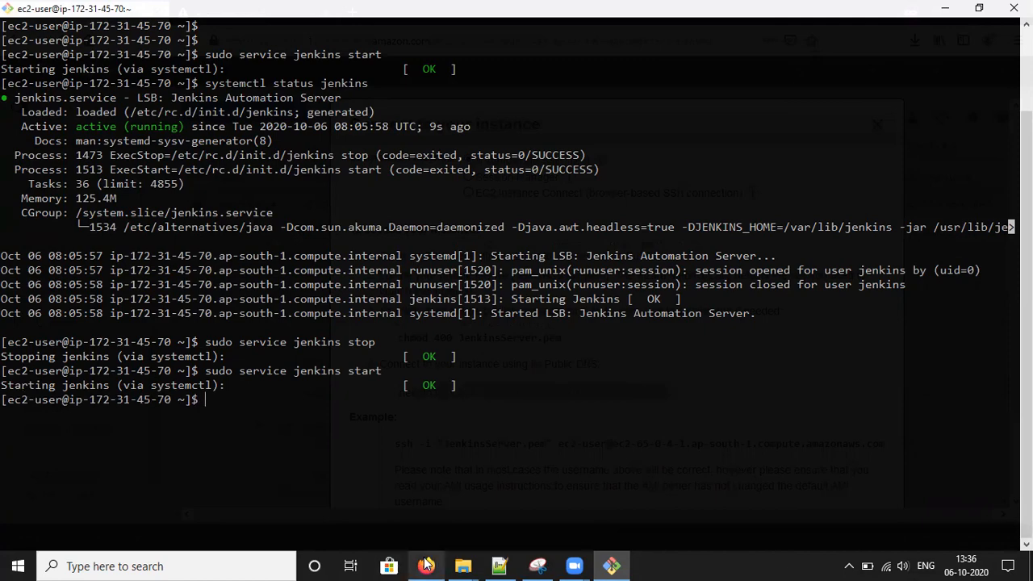
left_click(426, 566)
left_click(271, 14)
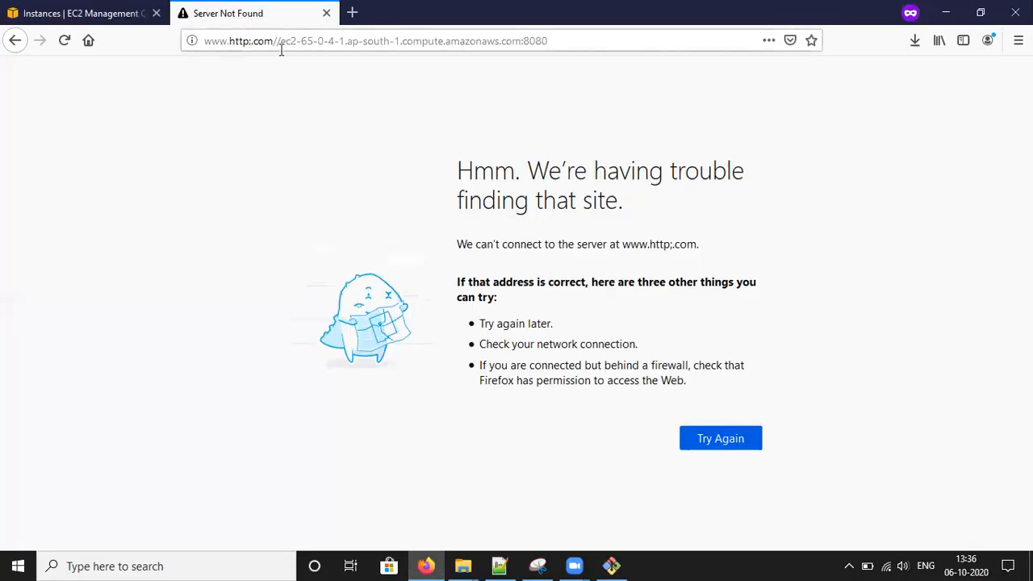
left_click(589, 38)
type("http")
type("://")
type("ec2-65-0-4-1.ap-south-1.compute.amazonaws.com")
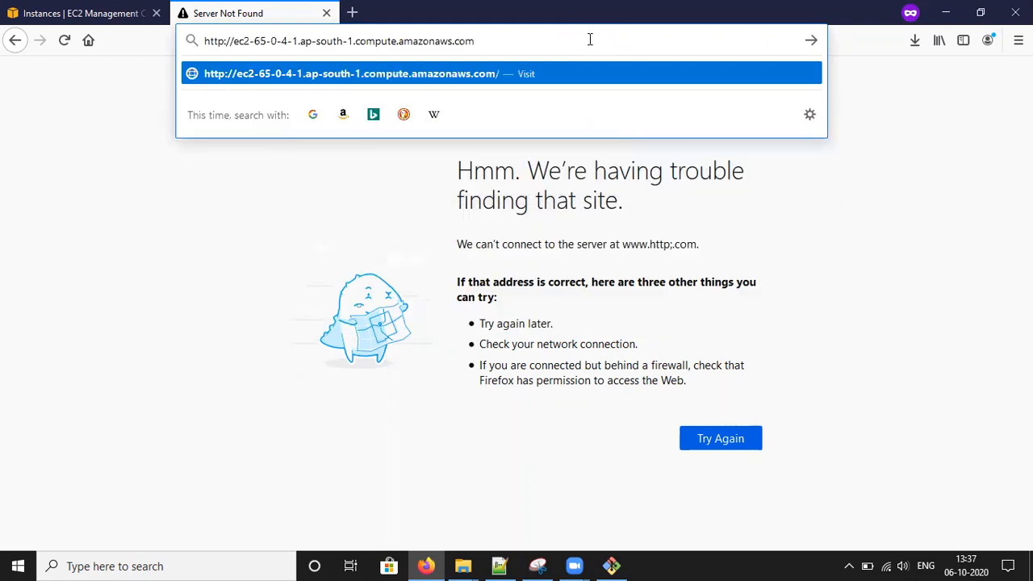
type(":8080")
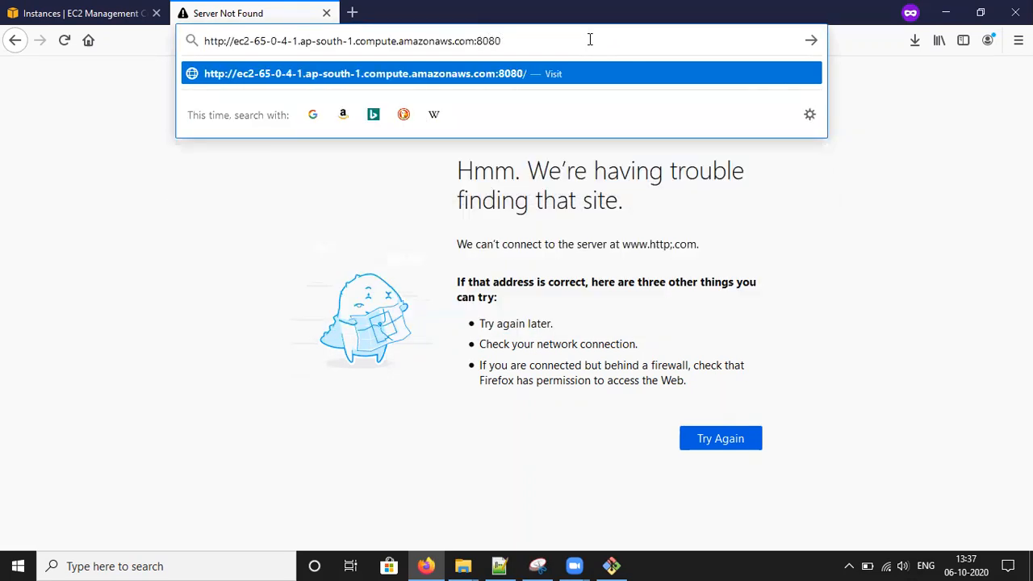
key("Return")
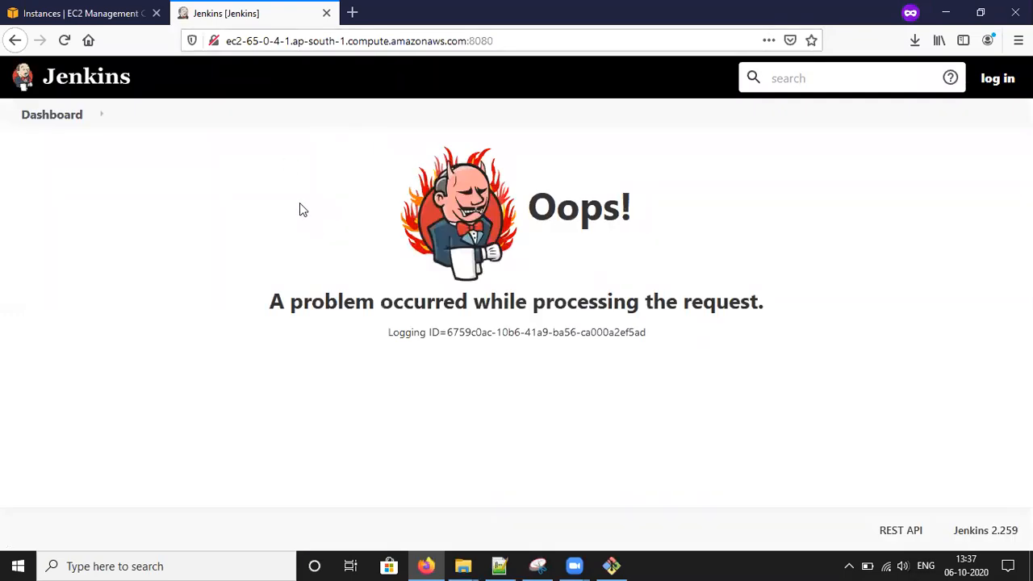
left_click(999, 81)
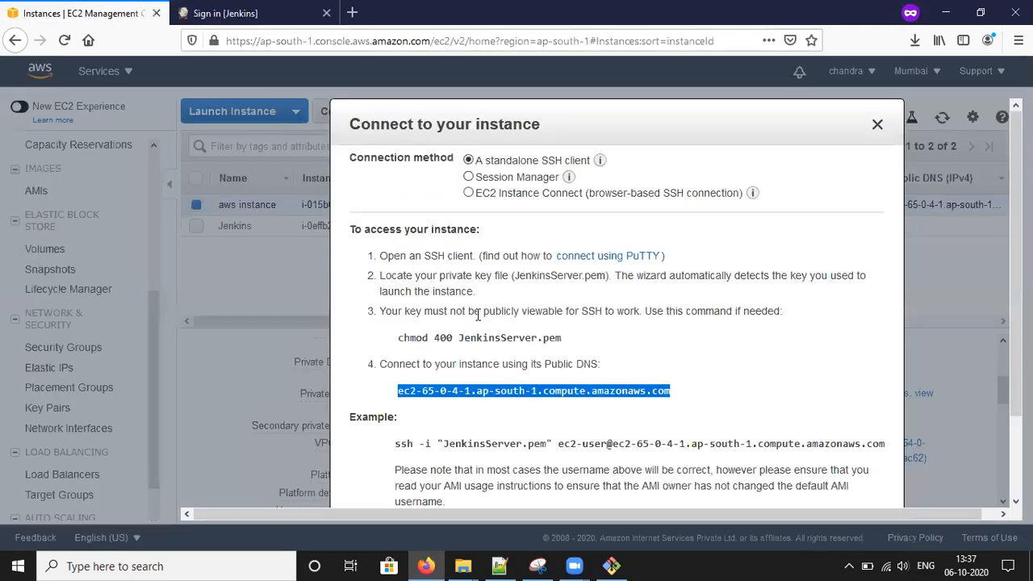
- Select the secrets folder path on the Unlock page and enter 'sudo su -' in the terminal
left_click(81, 13)
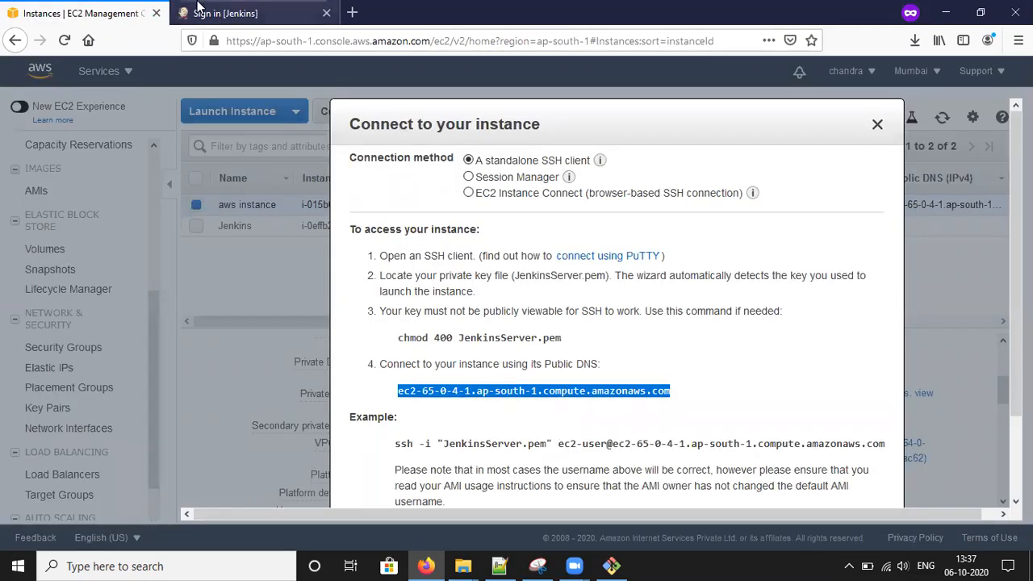
left_click(225, 13)
left_click_drag(222, 278, 381, 276)
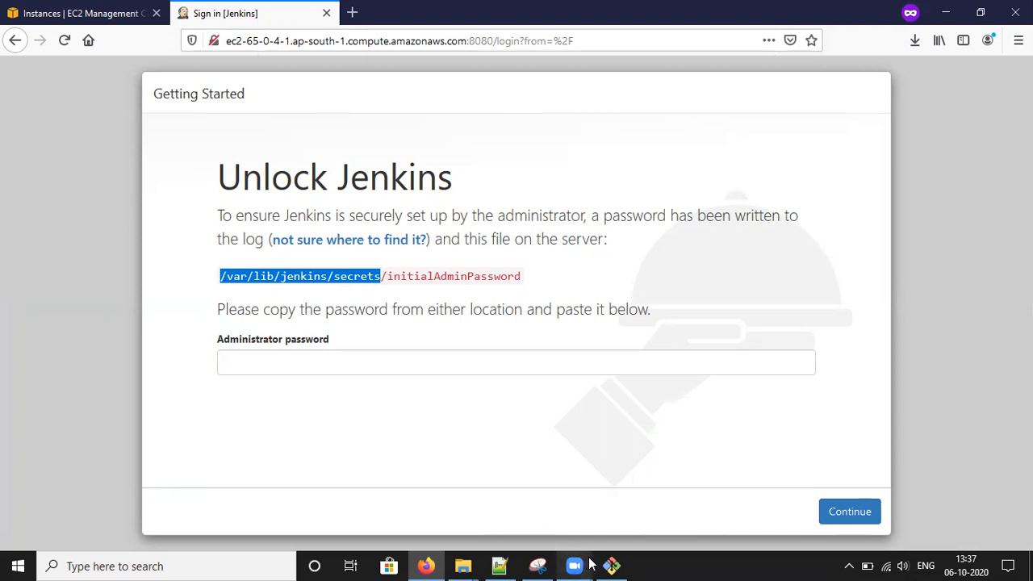
left_click(608, 542)
type("sudo su -")
- Become root, change into /var/lib/jenkins/secrets and list its files
key("Return")
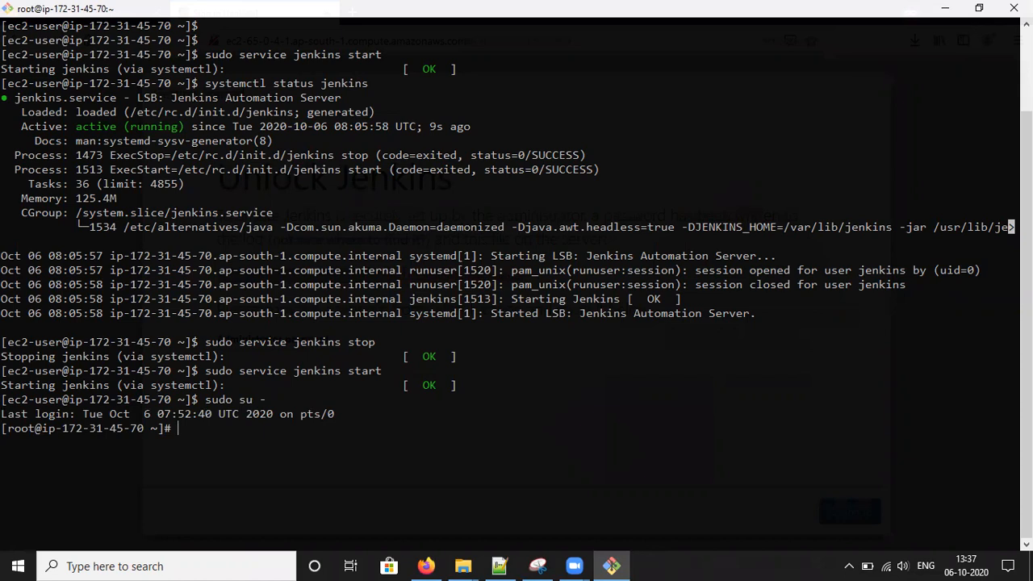
type("cd /")
key("BackSpace")
type("/var/lib/je")
key("Tab")
type("secrets")
key("Return")
type("l")
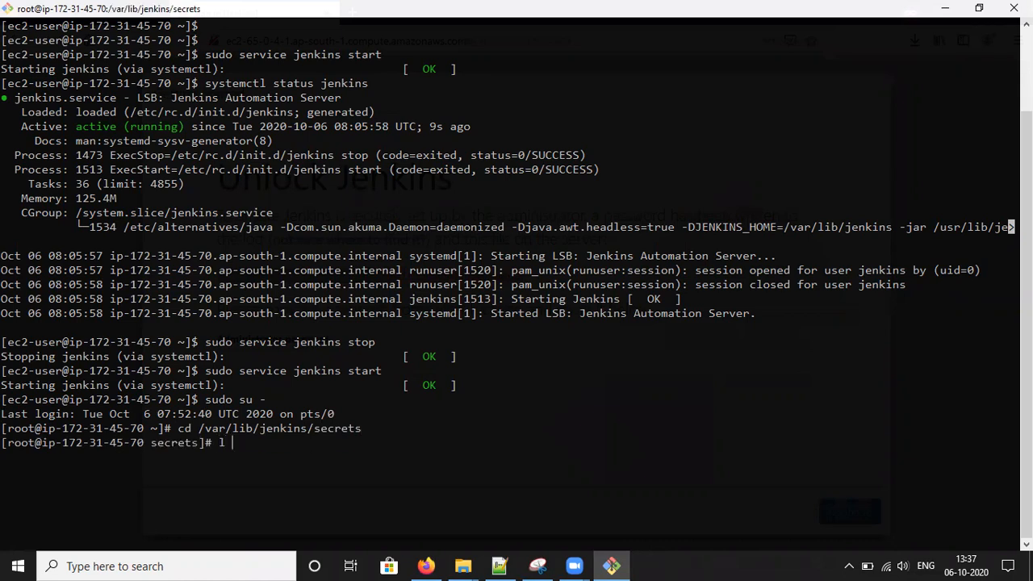
key("Return")
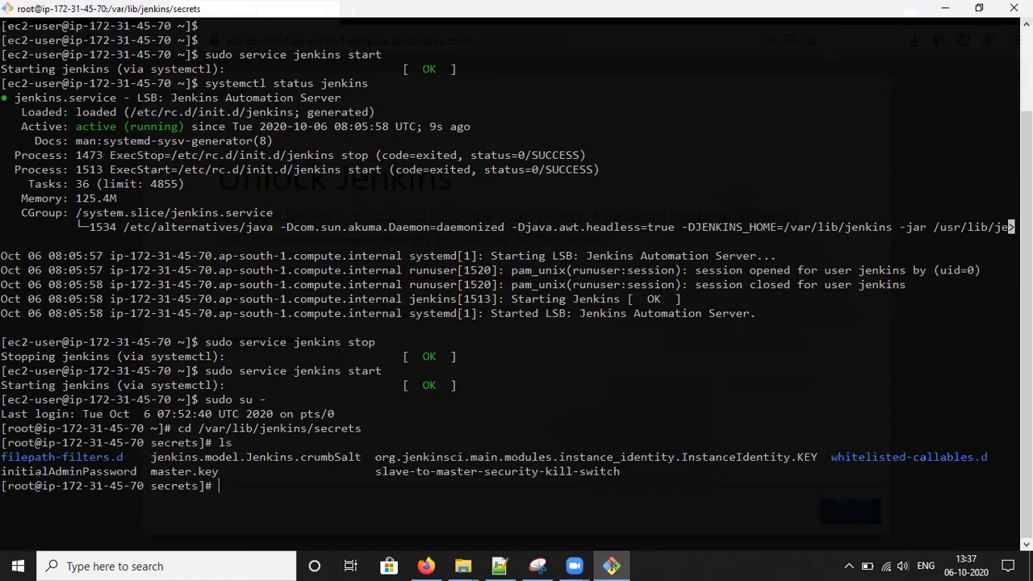
- Print initialAdminPassword with cat, copy it, and focus the Unlock Jenkins password field
double_click(111, 471)
type("cat")
double_click(100, 471)
key("ctrl+c")
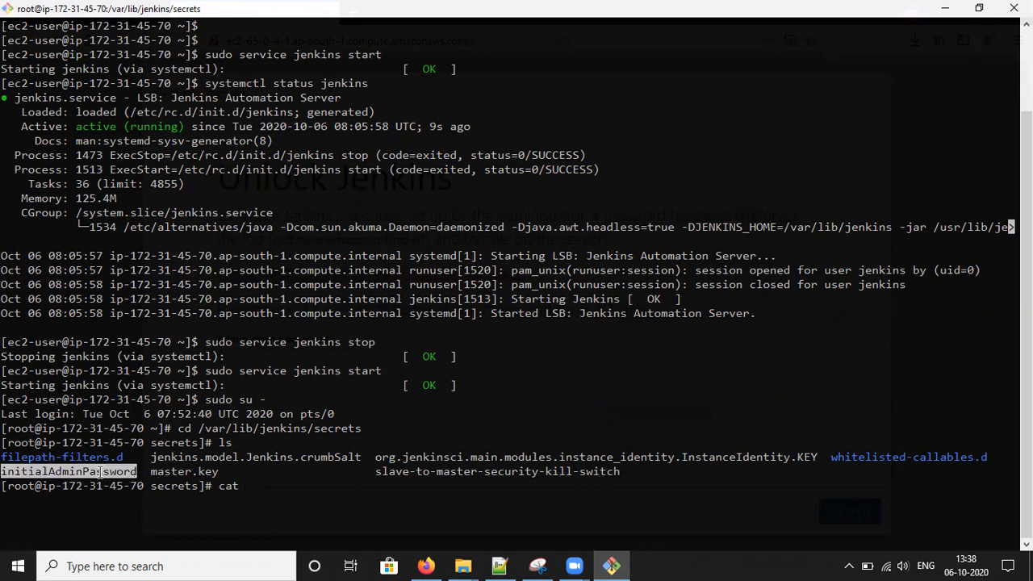
right_click(289, 486)
left_click(331, 326)
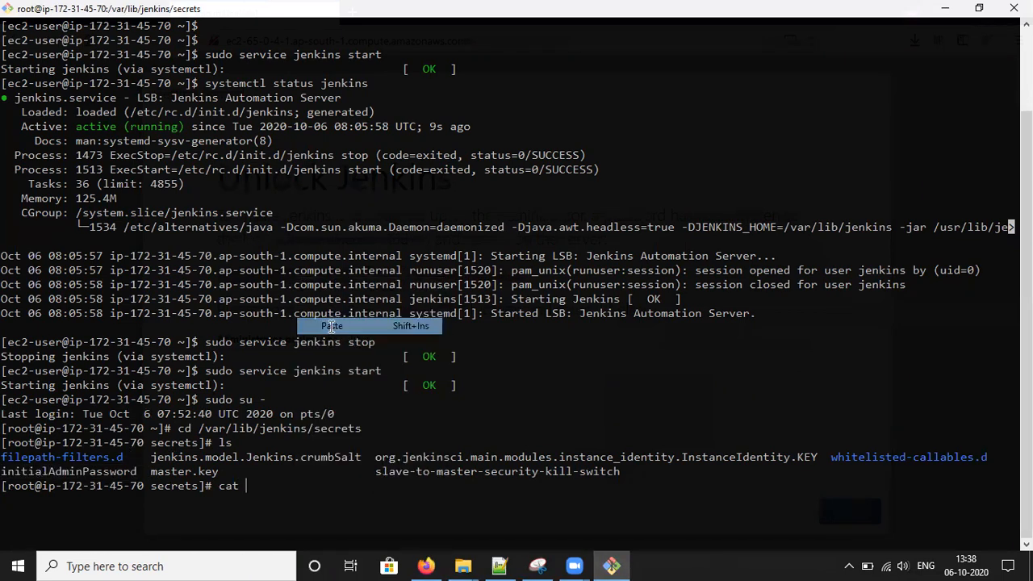
key("Return")
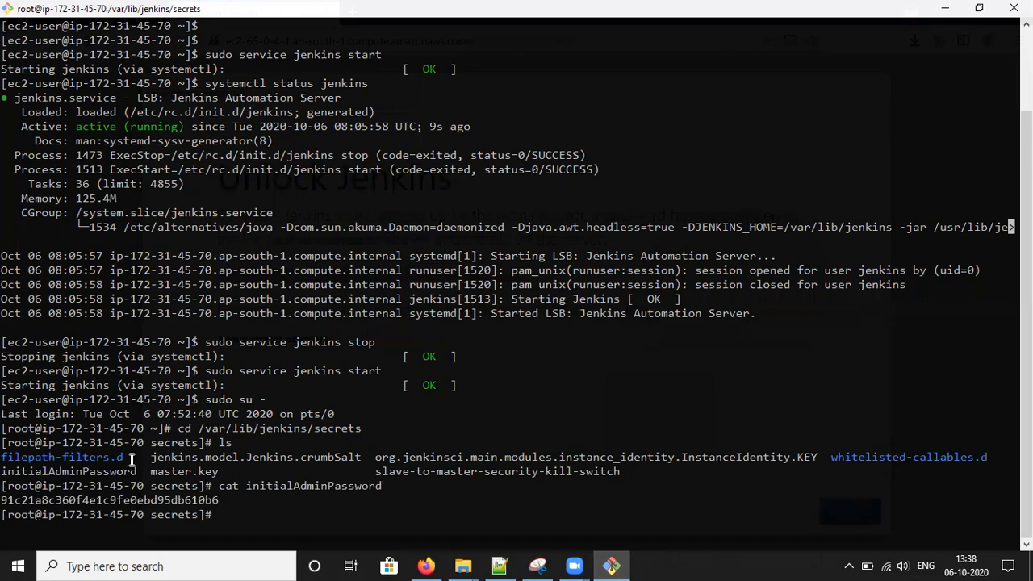
double_click(154, 500)
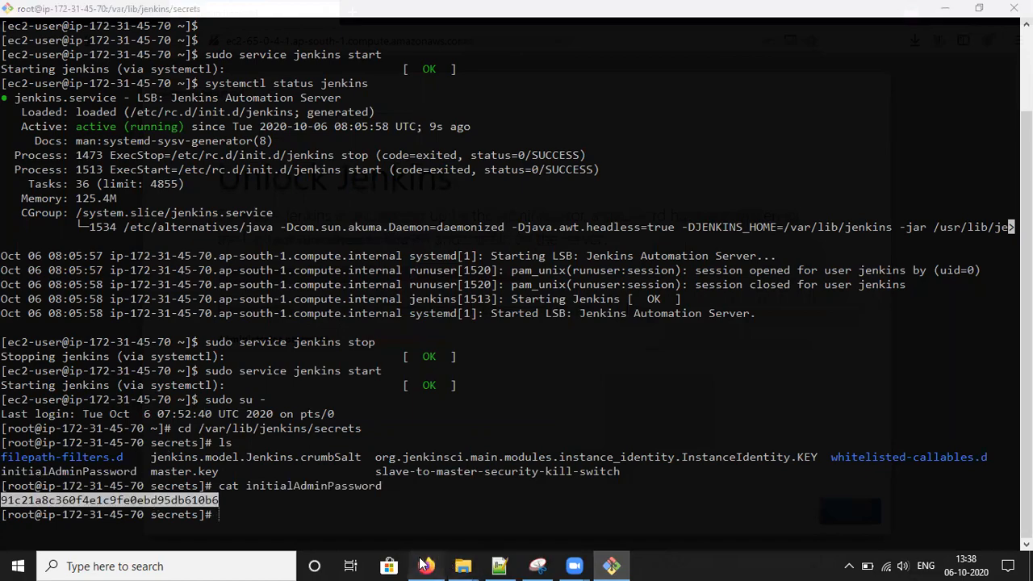
left_click(422, 565)
left_click(337, 360)
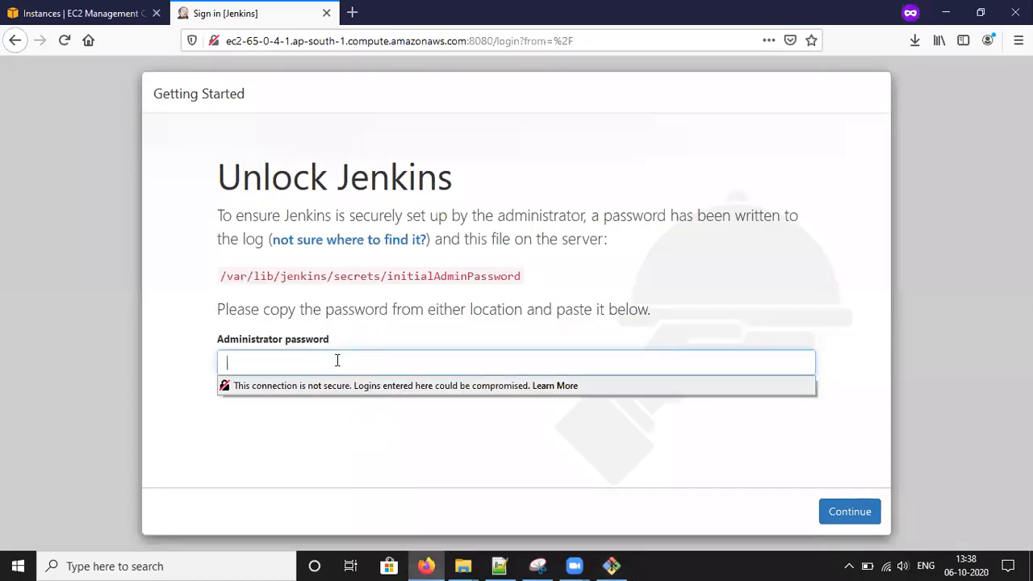
- Paste the initial admin password to unlock Jenkins and choose Install suggested plugins
key("ctrl+v")
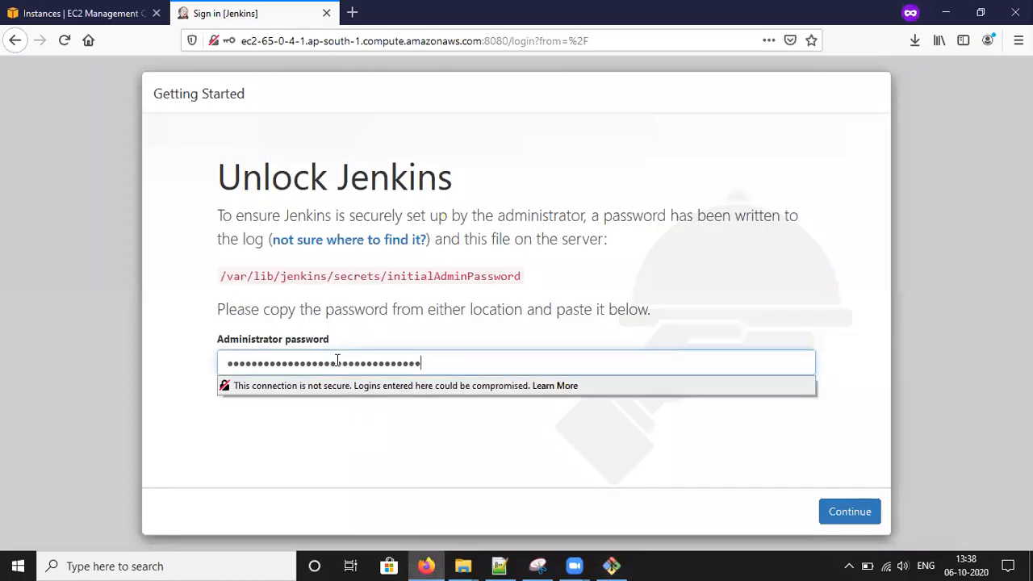
left_click(850, 511)
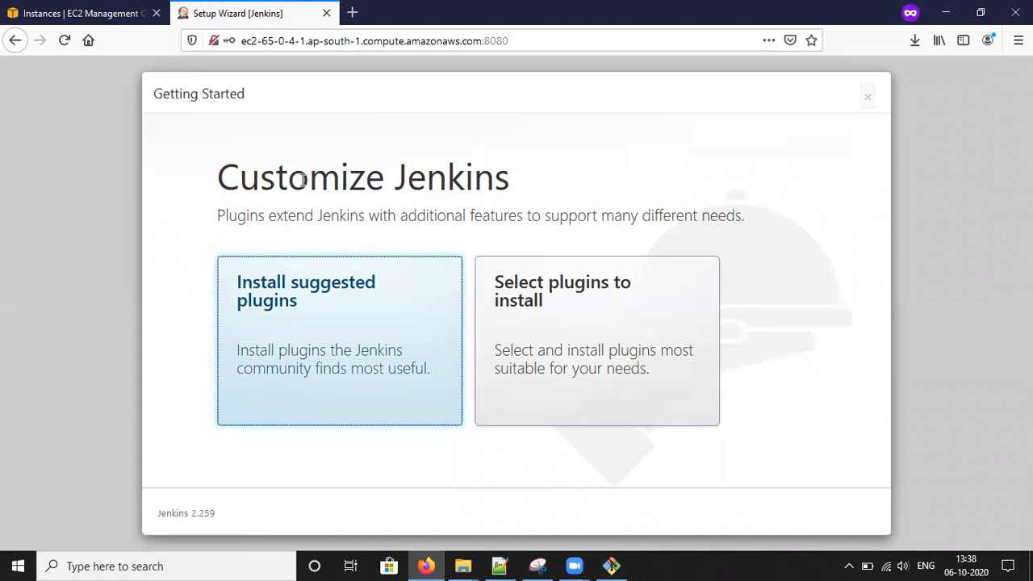
left_click_drag(407, 177, 525, 180)
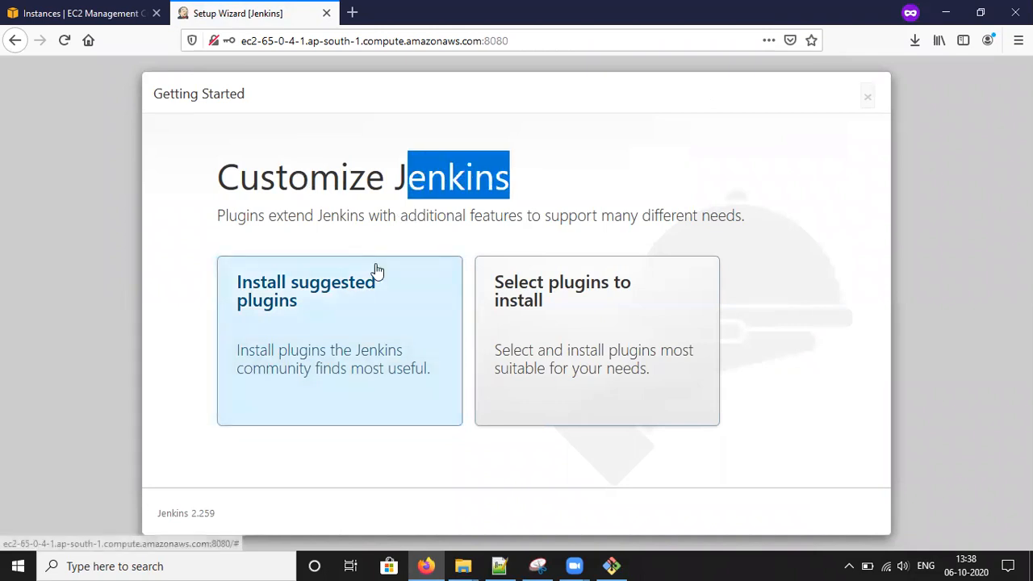
left_click(349, 326)
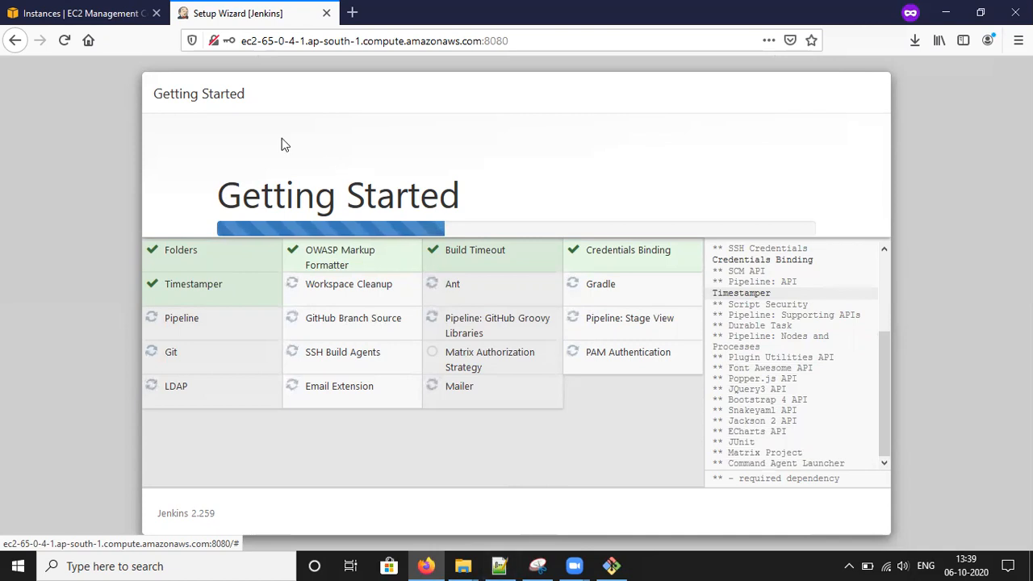
- Select the instance's public DNS name and close the Connect to your instance dialog
left_click(85, 13)
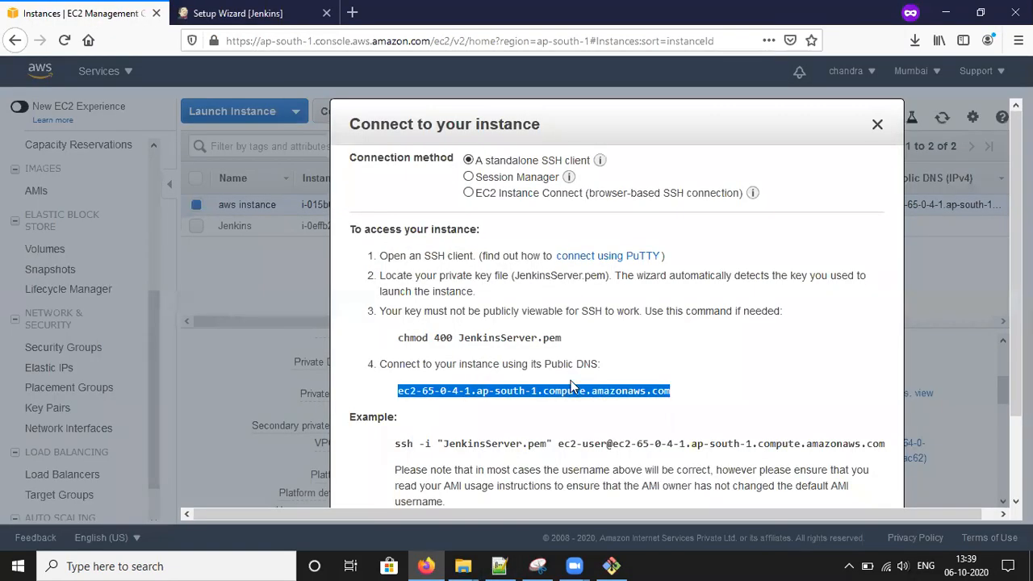
left_click(675, 390)
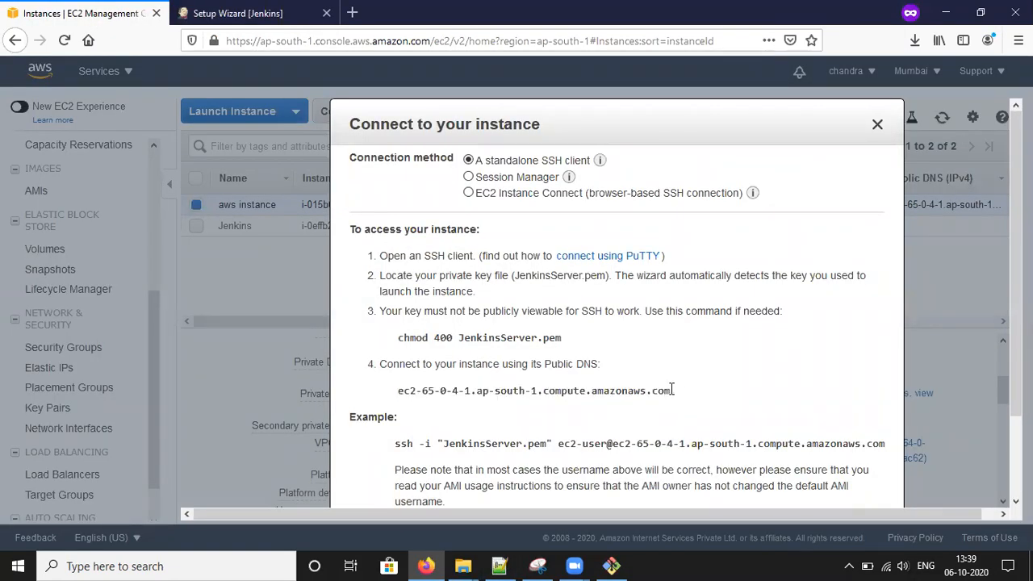
left_click_drag(671, 390, 395, 395)
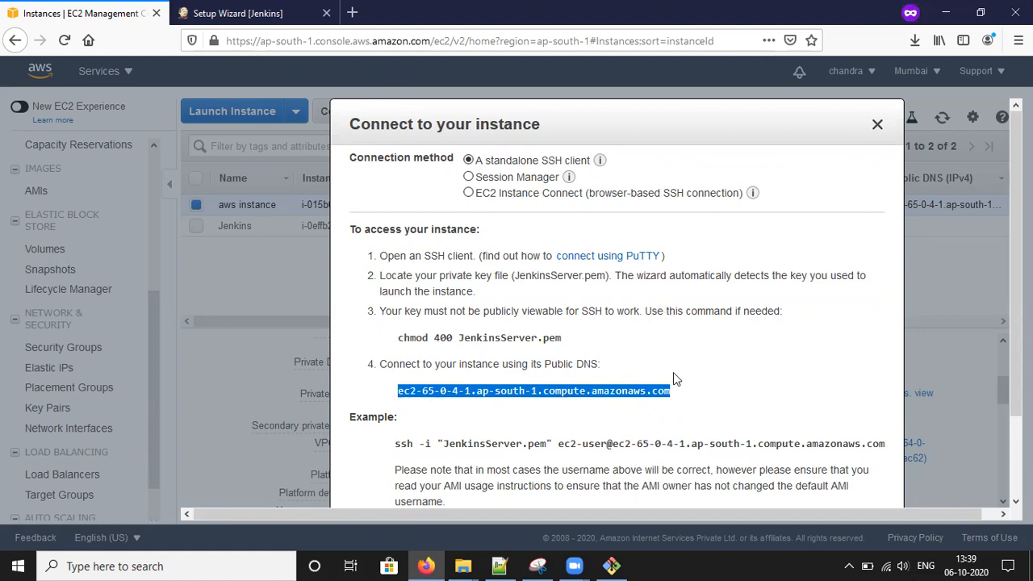
left_click(876, 127)
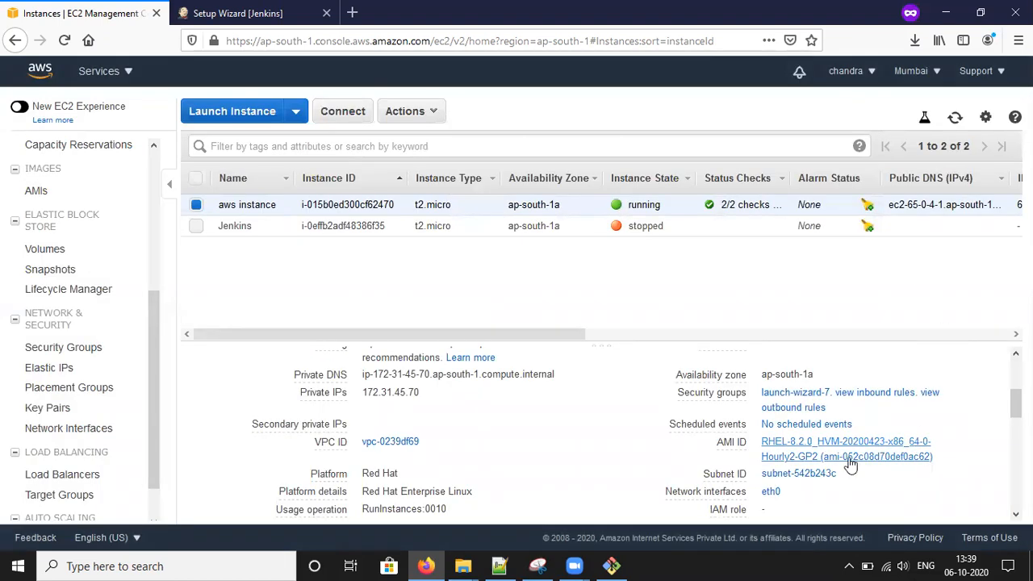
- Inspect the inbound rules: port 22 TCP and all ports open to anywhere
left_click(870, 398)
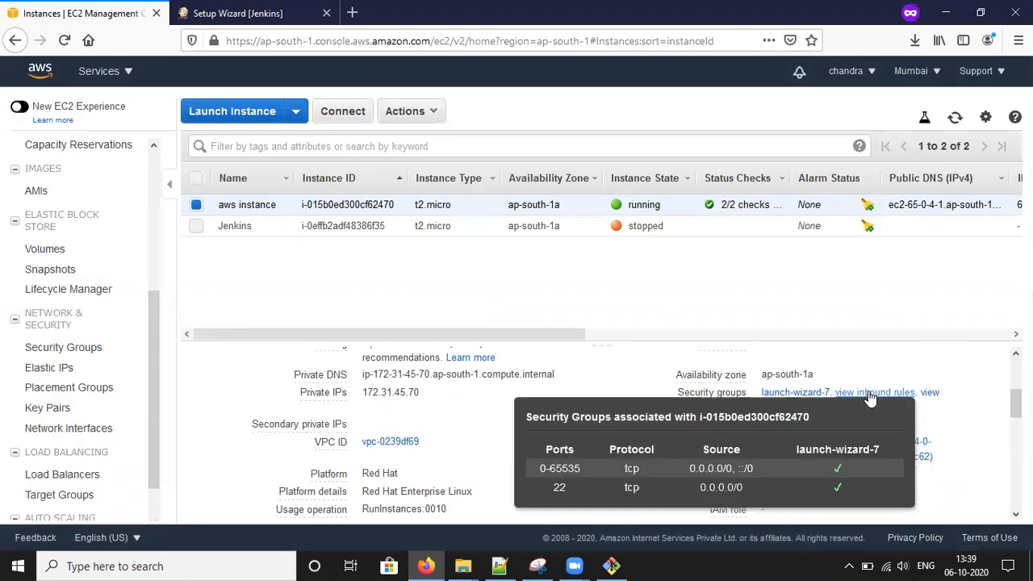
left_click_drag(553, 488, 725, 488)
left_click_drag(555, 468, 831, 478)
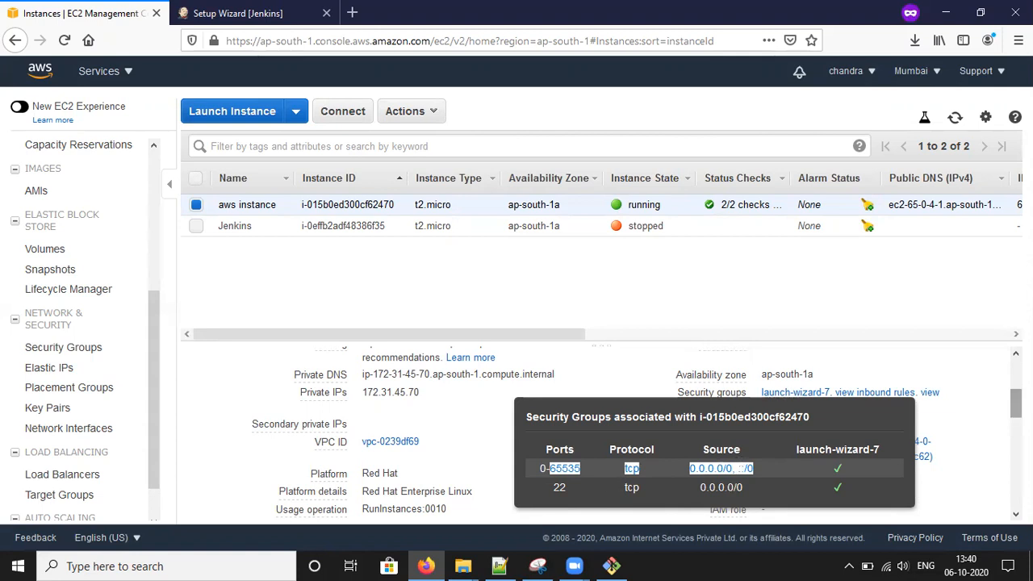
left_click(1015, 403)
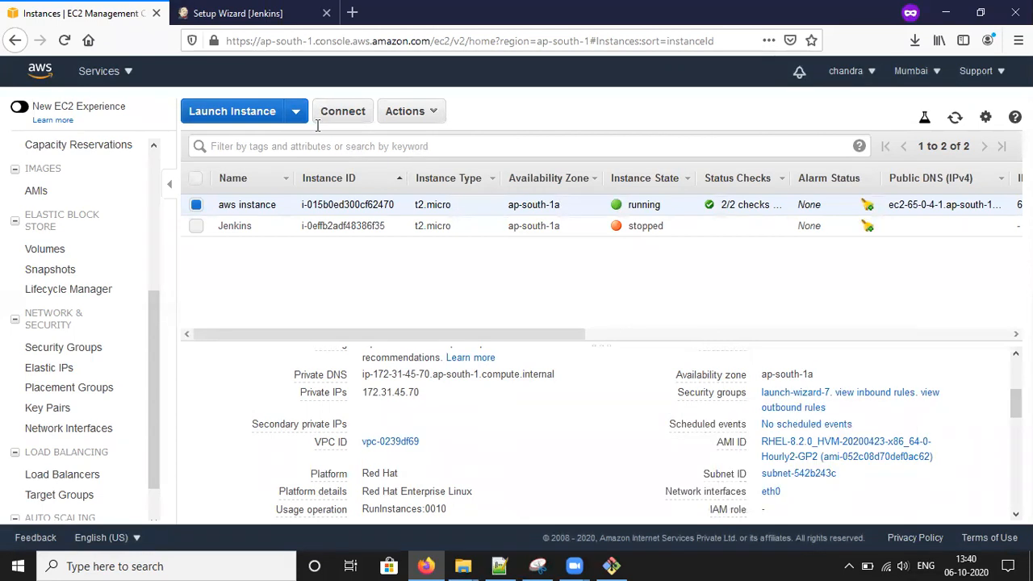
- Watch the suggested plugins finish installing in the Jenkins 2.259 setup wizard
left_click(267, 9)
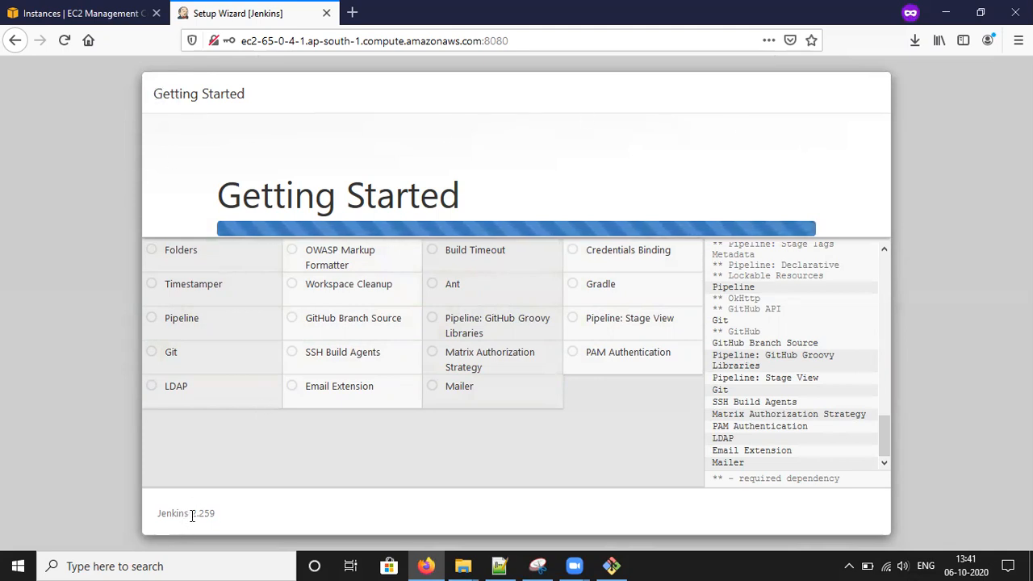
left_click_drag(192, 514, 218, 520)
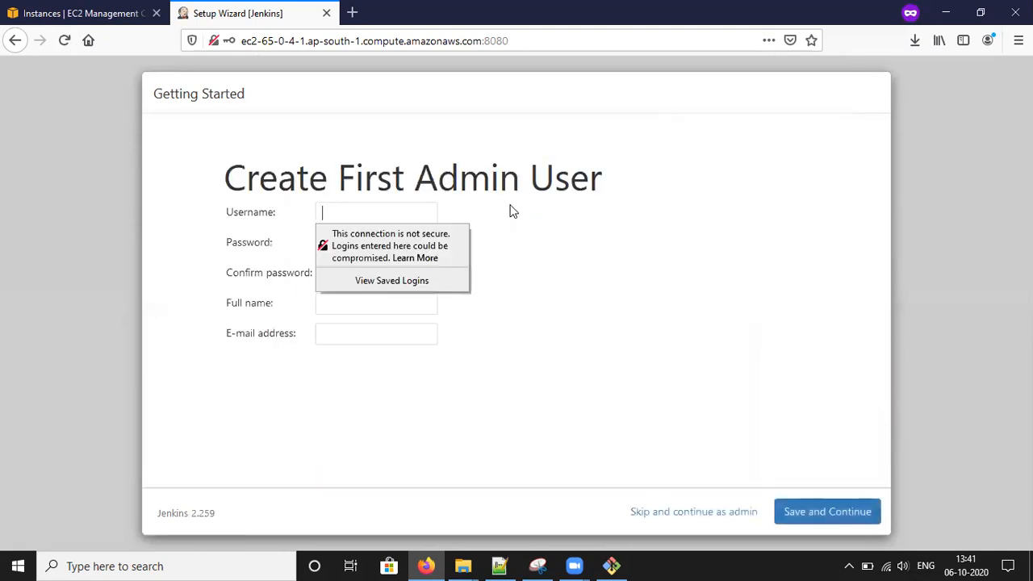
- Enter the admin username, password and password confirmation on Create First Admin User
left_click_drag(246, 97, 154, 96)
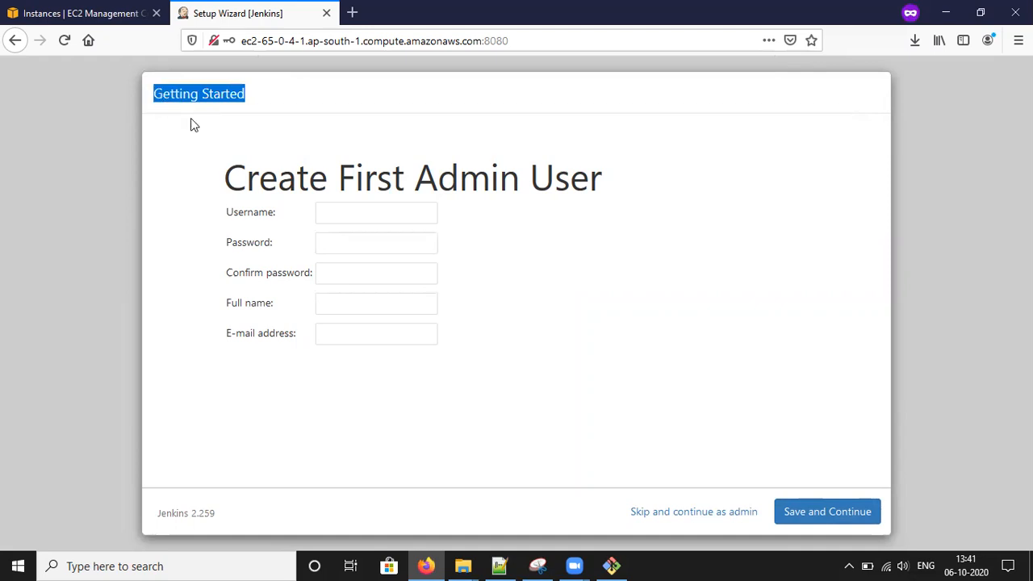
left_click_drag(227, 176, 616, 186)
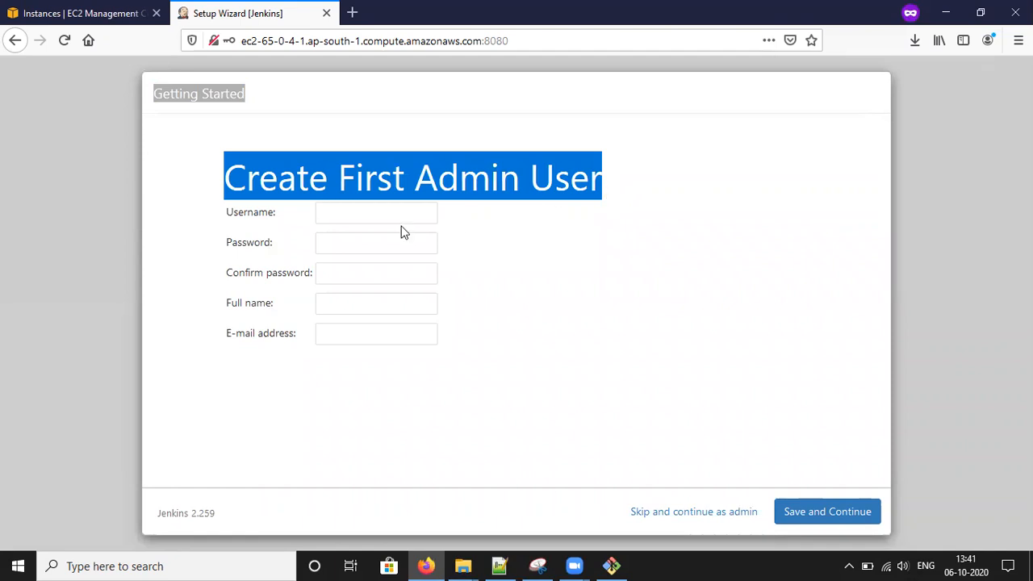
left_click(368, 214)
type("csrccg")
key("BackSpace")
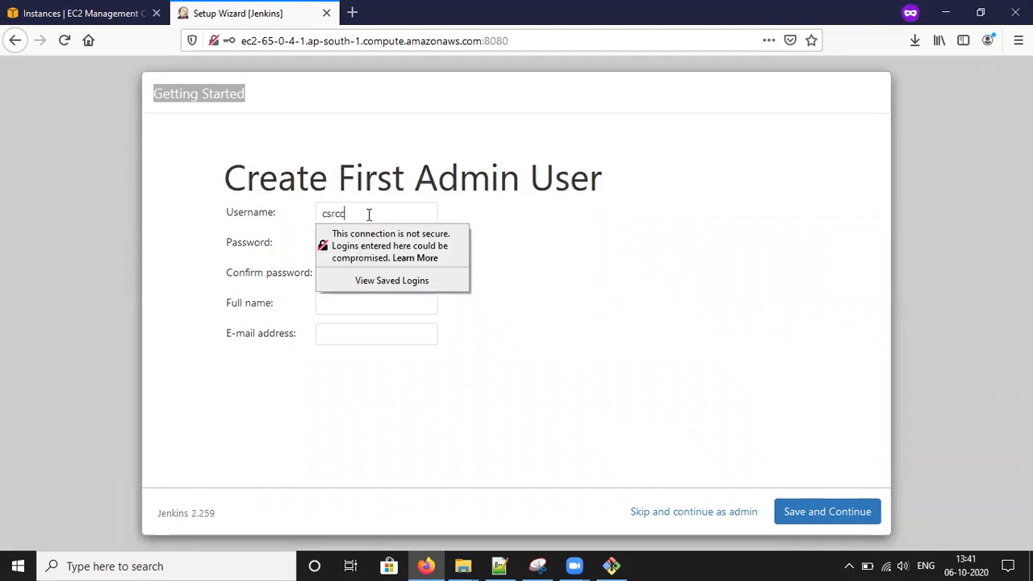
type("10")
key("BackSpace")
type("9")
left_click(292, 236)
left_click(363, 244)
type("****")
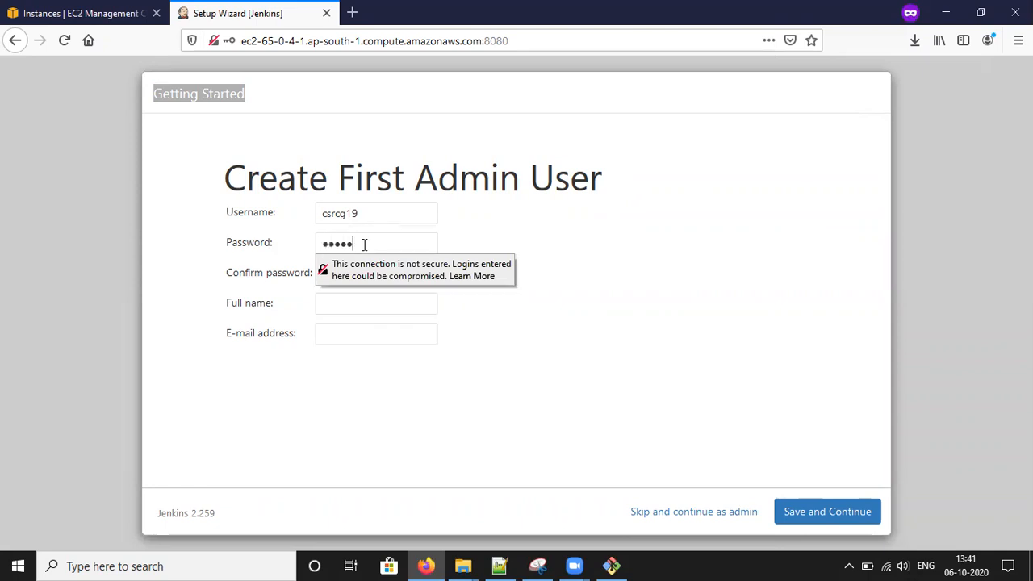
type("**********")
left_click(325, 272)
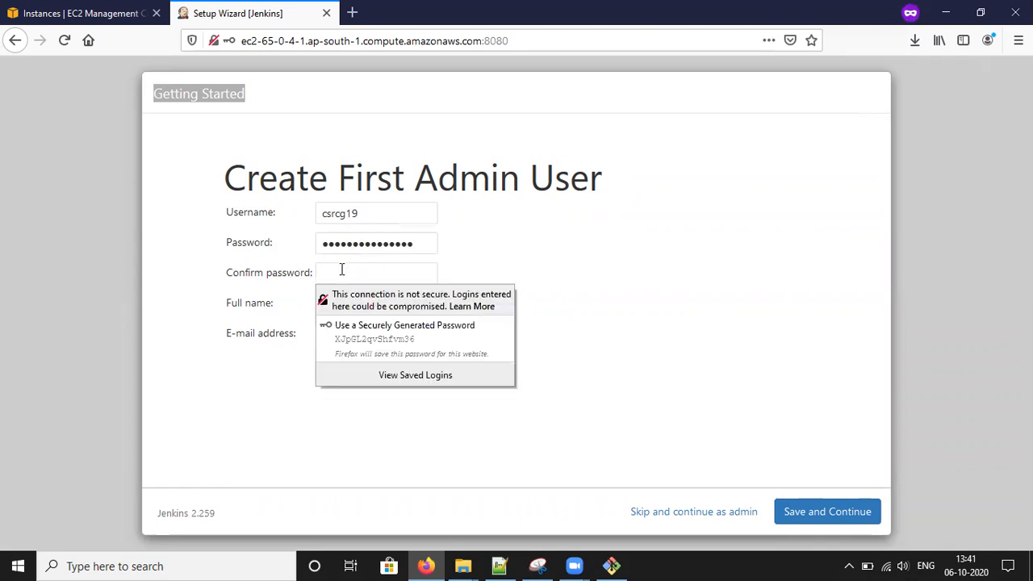
type("•••••••••••••")
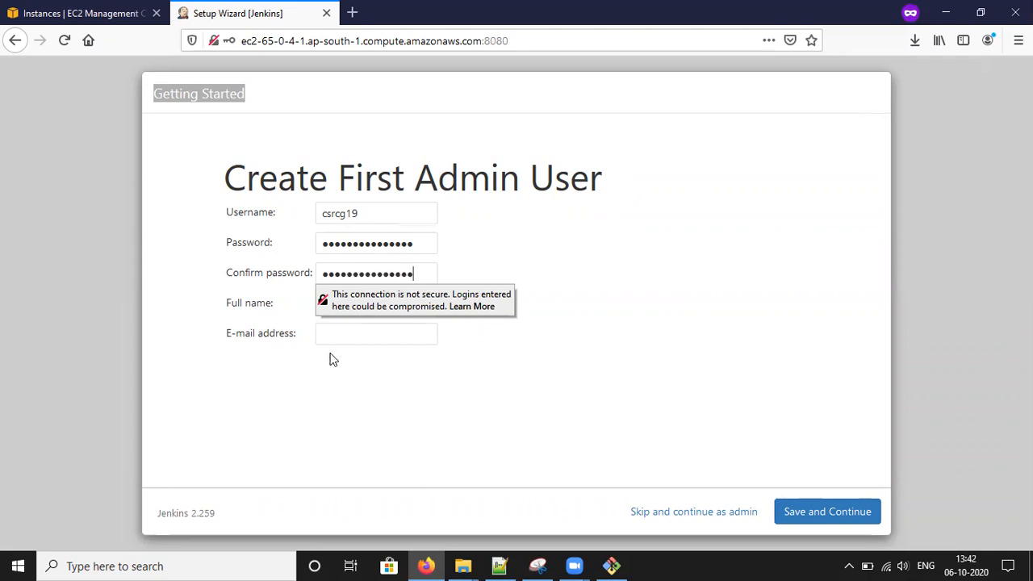
- Fill in the full name and e-mail, re-enter the password, and save the admin user
left_click(285, 302)
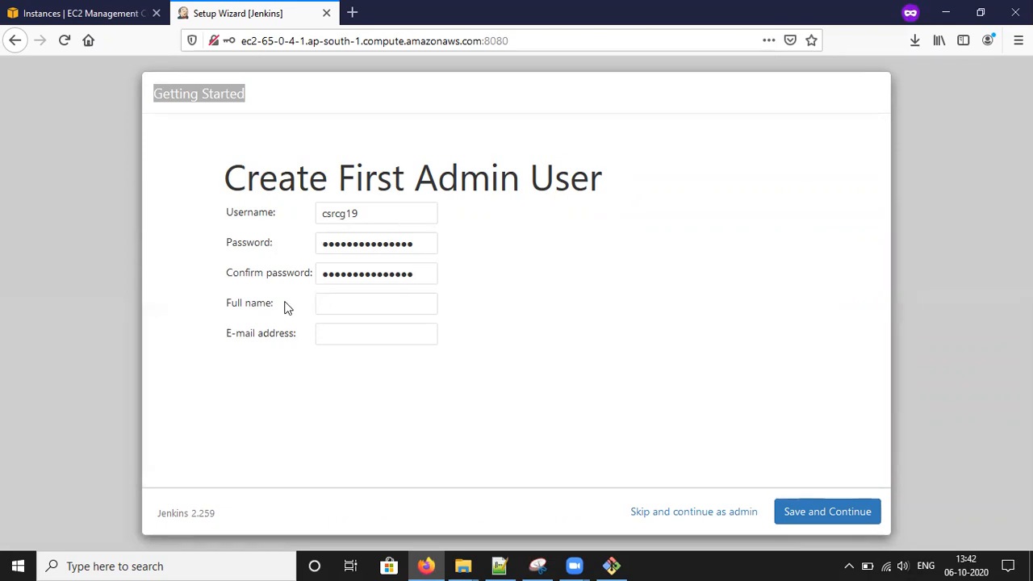
left_click(351, 300)
type("chandra")
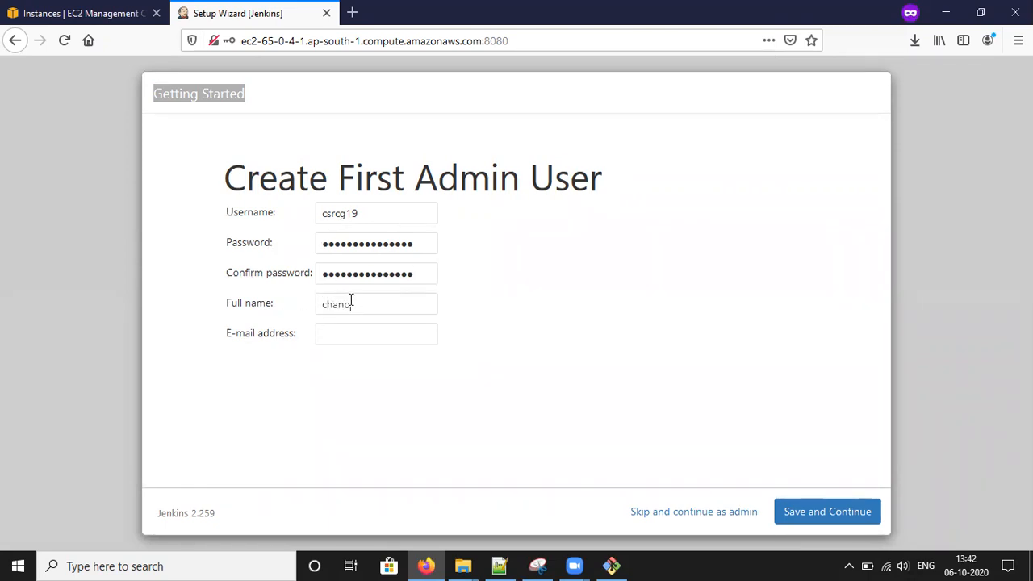
left_click(343, 331)
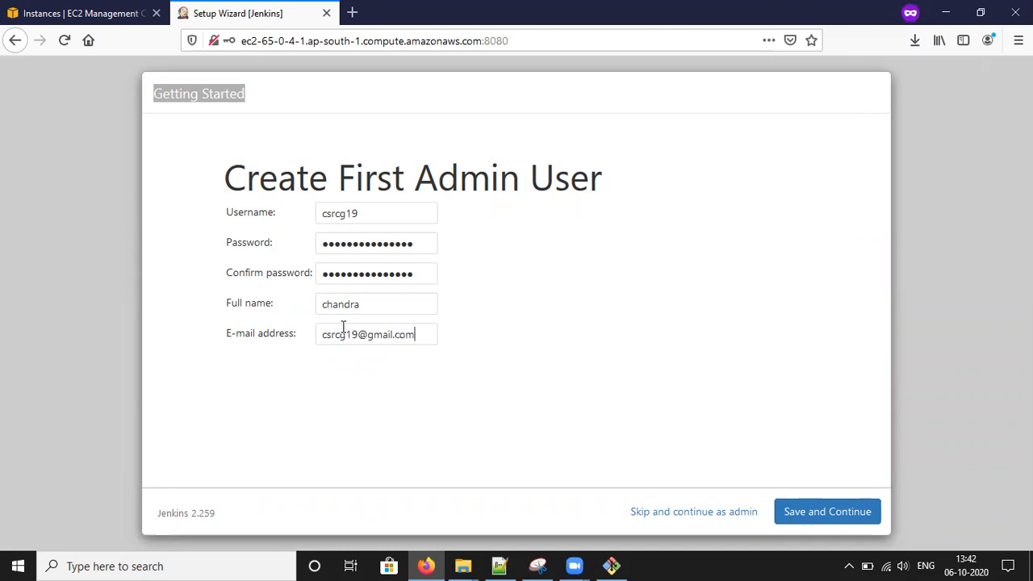
left_click_drag(415, 243, 317, 250)
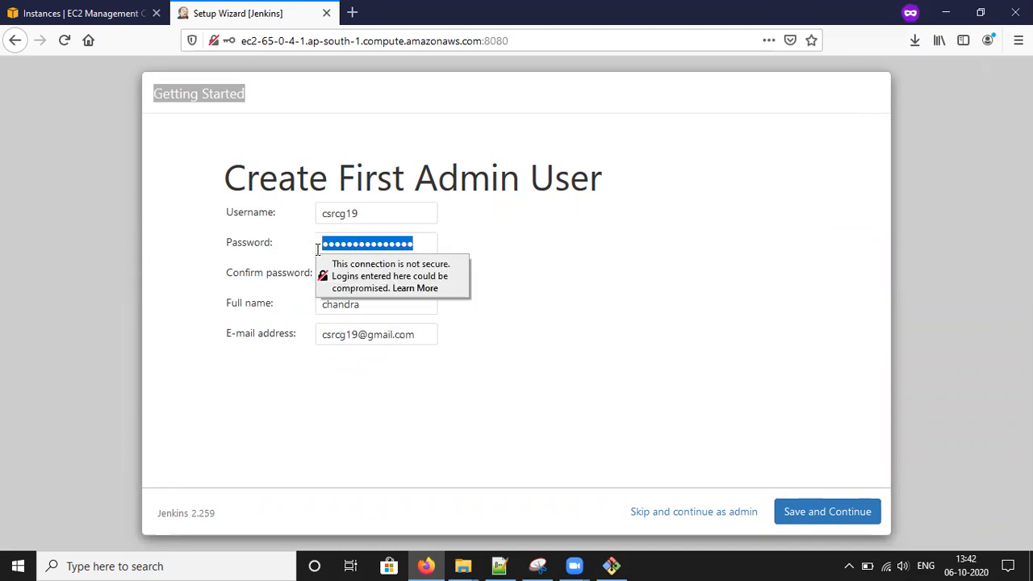
key("BackSpace")
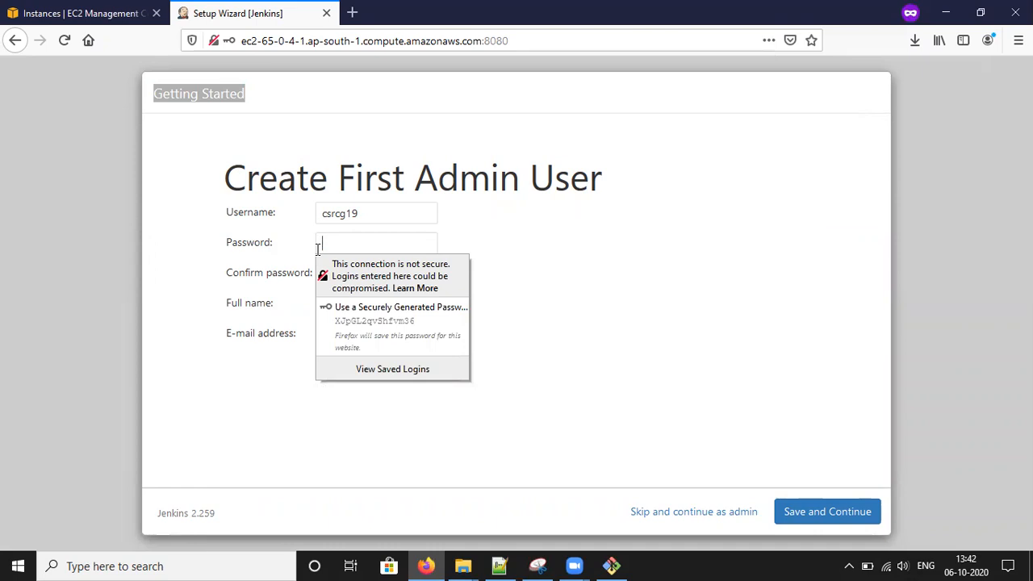
type("c")
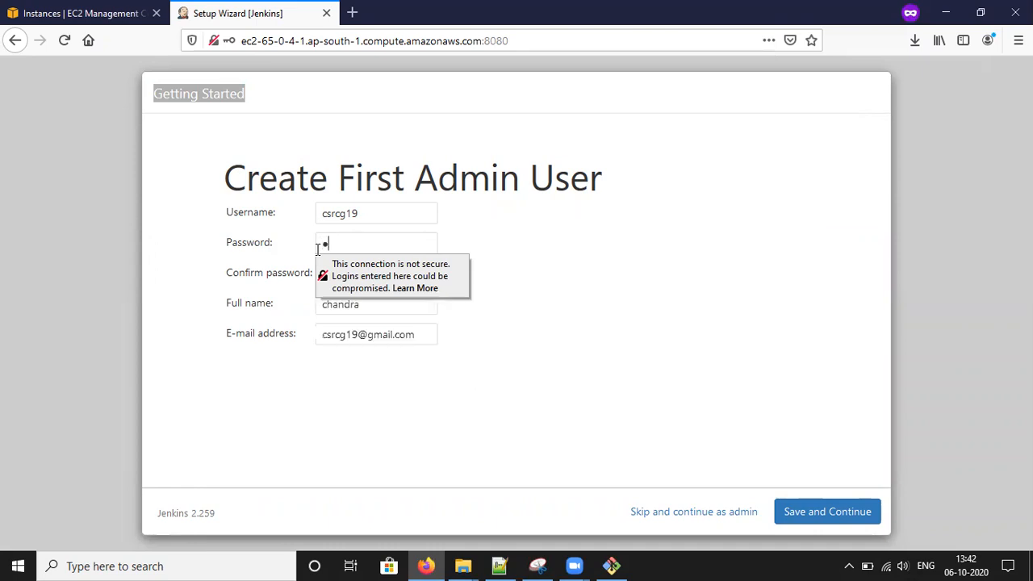
type("•••••••")
left_click(828, 515)
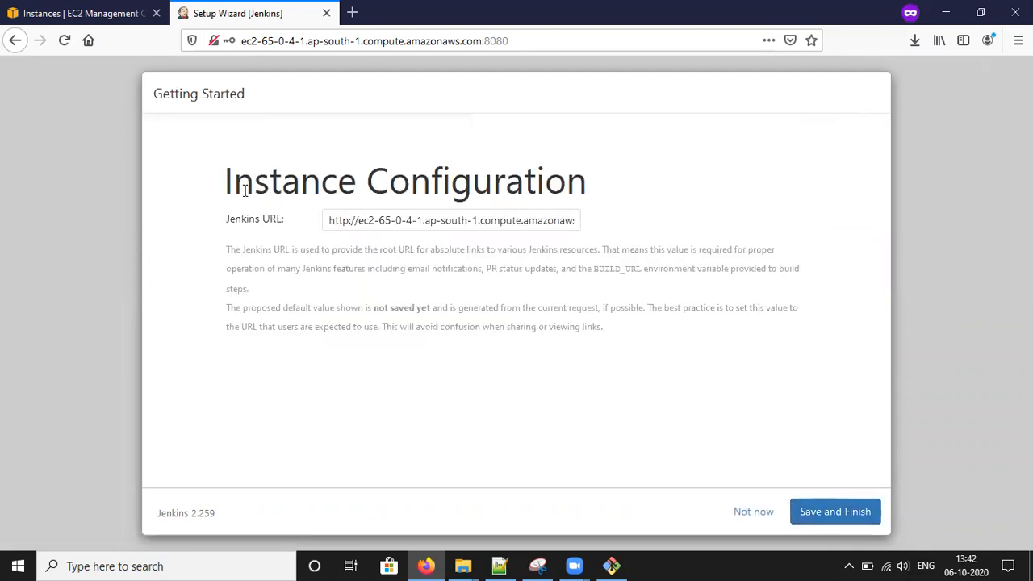
- Accept the proposed port-8080 Jenkins URL, open the Welcome to Jenkins dashboard, then return to the Notepad++ notes
left_click_drag(227, 184, 635, 188)
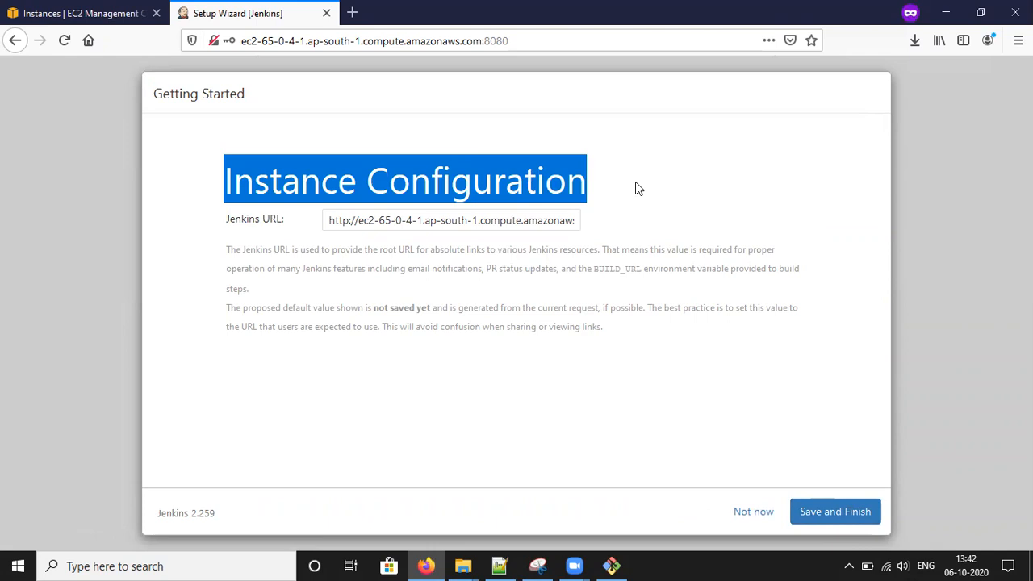
left_click_drag(333, 220, 606, 221)
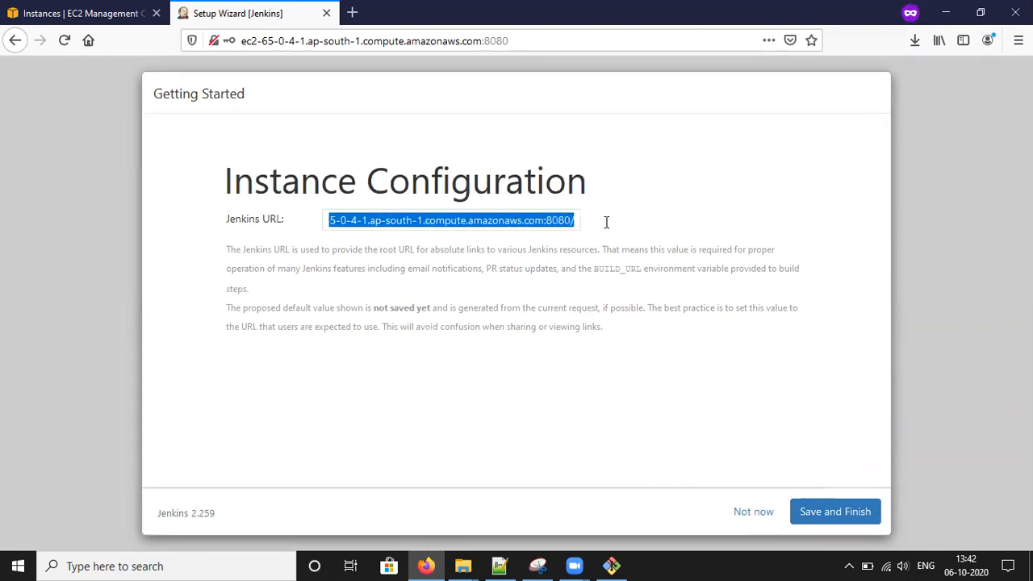
left_click_drag(527, 39, 228, 63)
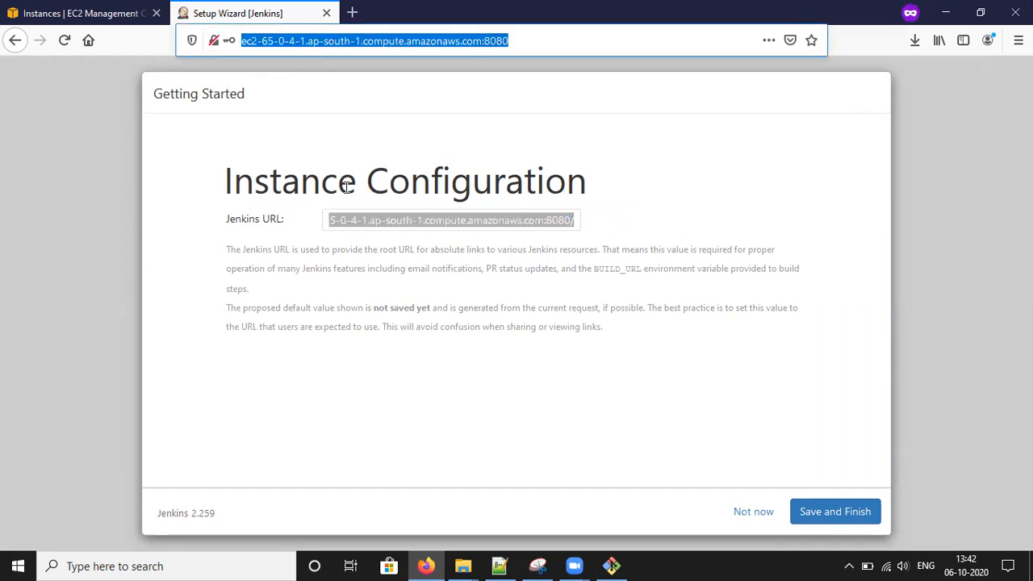
left_click(831, 515)
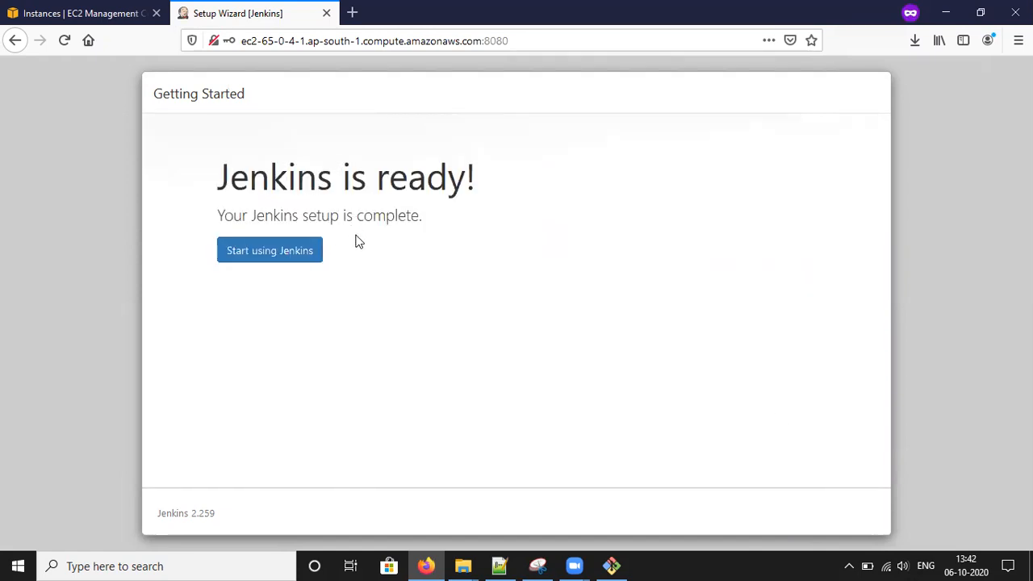
left_click(276, 256)
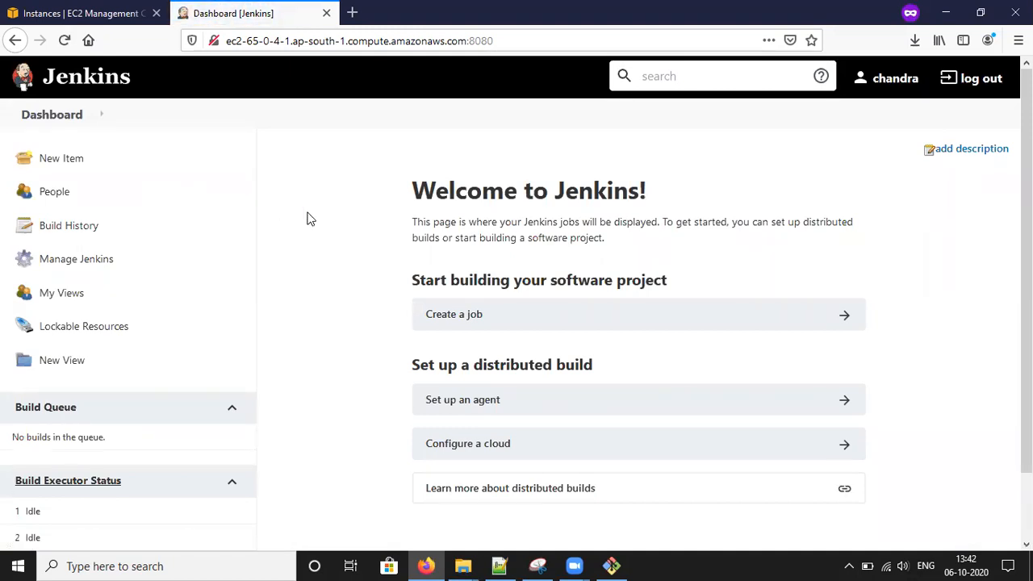
left_click(499, 565)
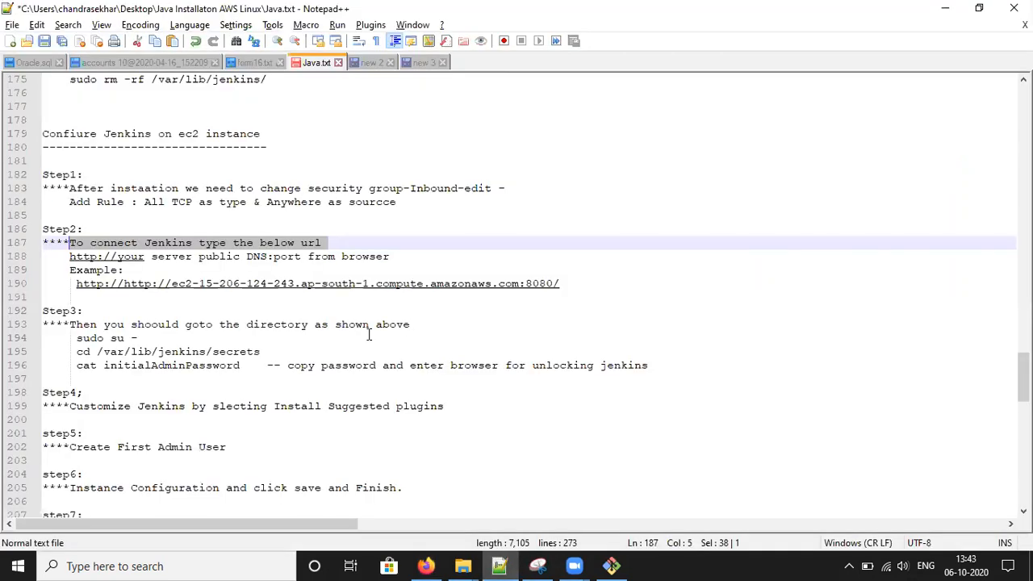
left_click_drag(89, 324, 419, 323)
scroll(319, 345, "down", 1)
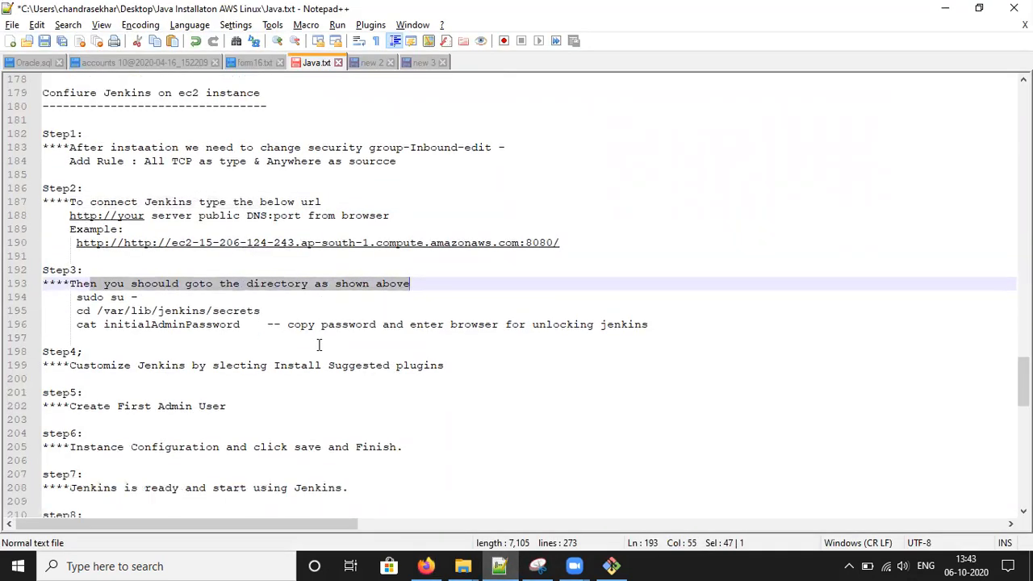
scroll(319, 344, "down", 1)
left_click_drag(77, 325, 465, 323)
scroll(461, 317, "down", 2)
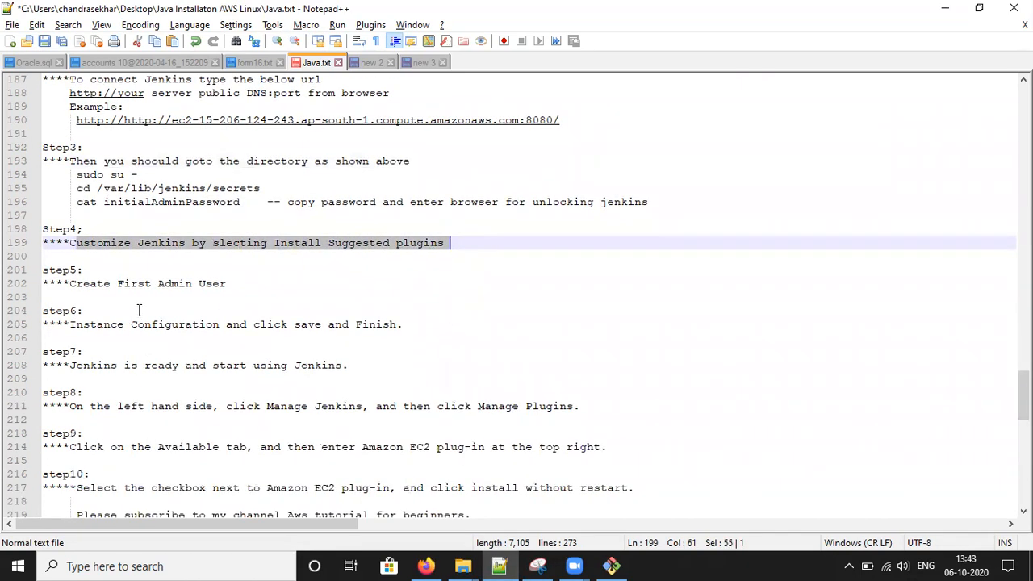
left_click_drag(62, 287, 312, 288)
scroll(315, 285, "down", 3)
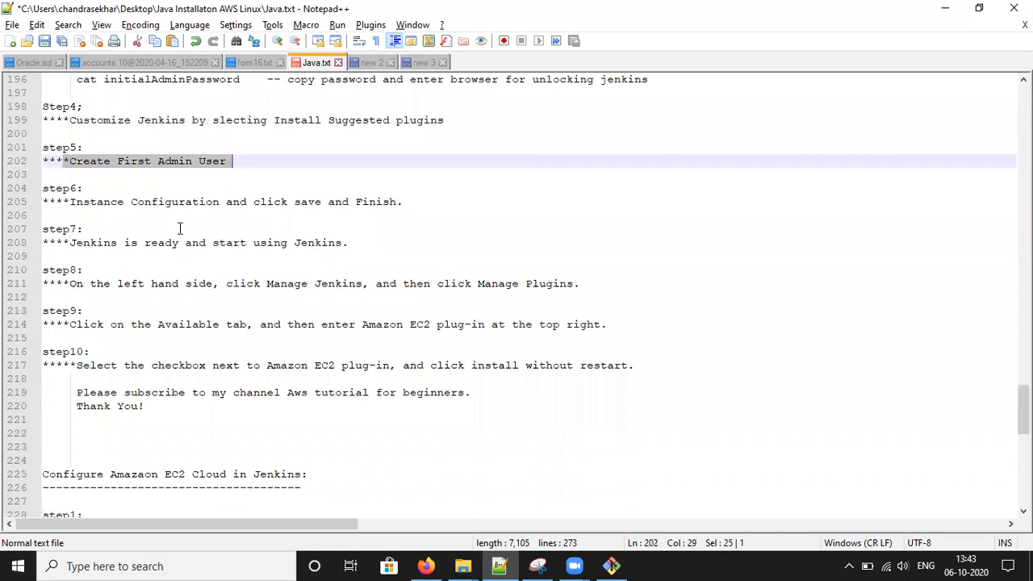
left_click_drag(63, 202, 296, 214)
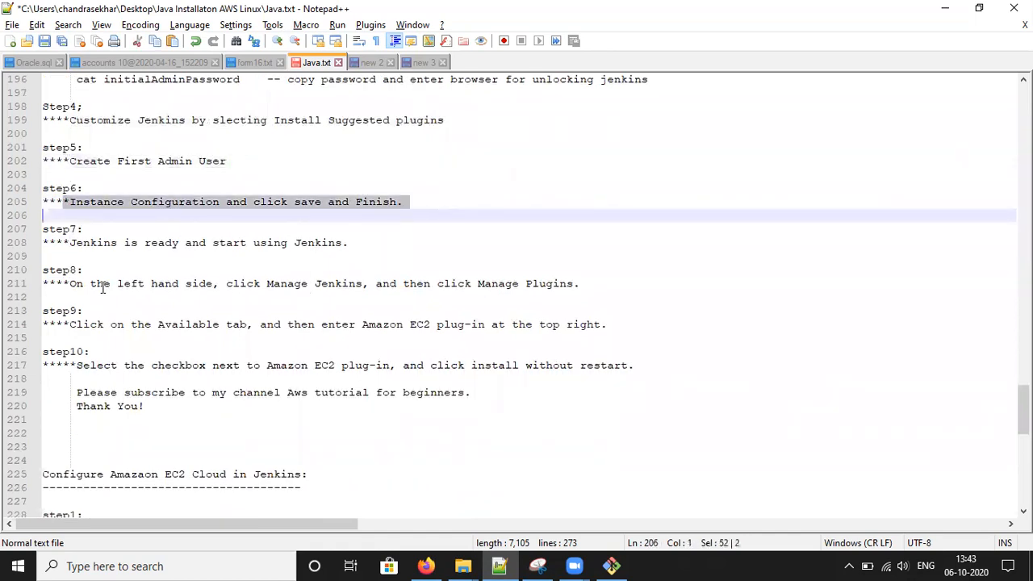
left_click_drag(69, 244, 342, 244)
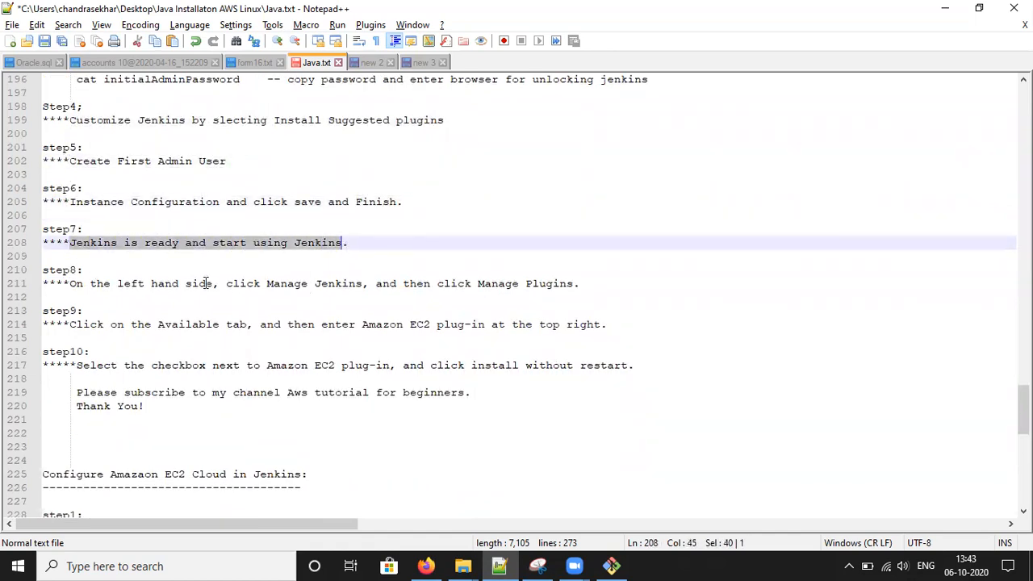
left_click_drag(65, 284, 524, 271)
- Go from the Jenkins dashboard through Manage Jenkins into the Plugin Manager
left_click(426, 565)
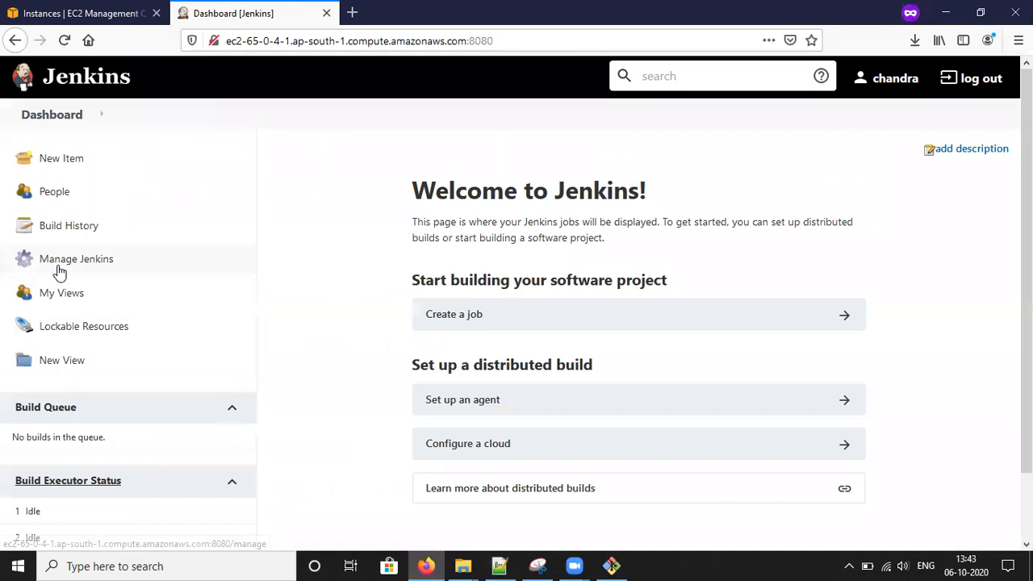
left_click(59, 271)
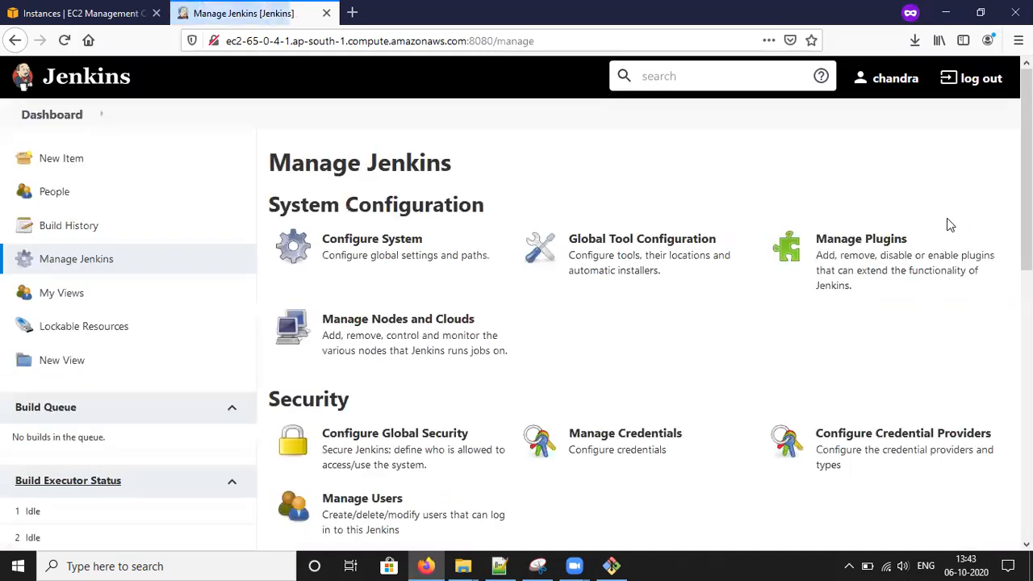
left_click(869, 259)
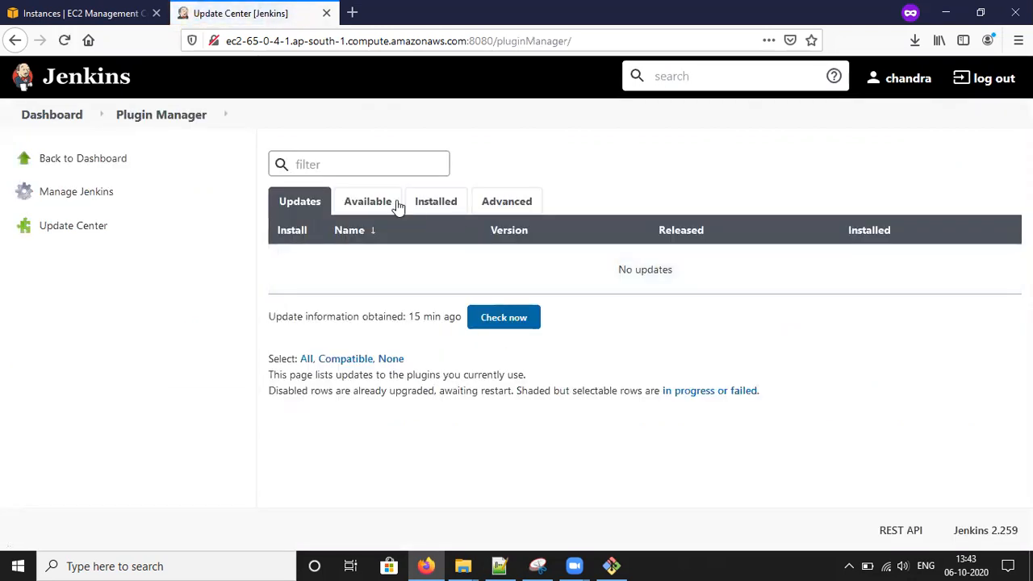
- Search the Available plugins for 'amazon ec2', then clear the search box
left_click(376, 211)
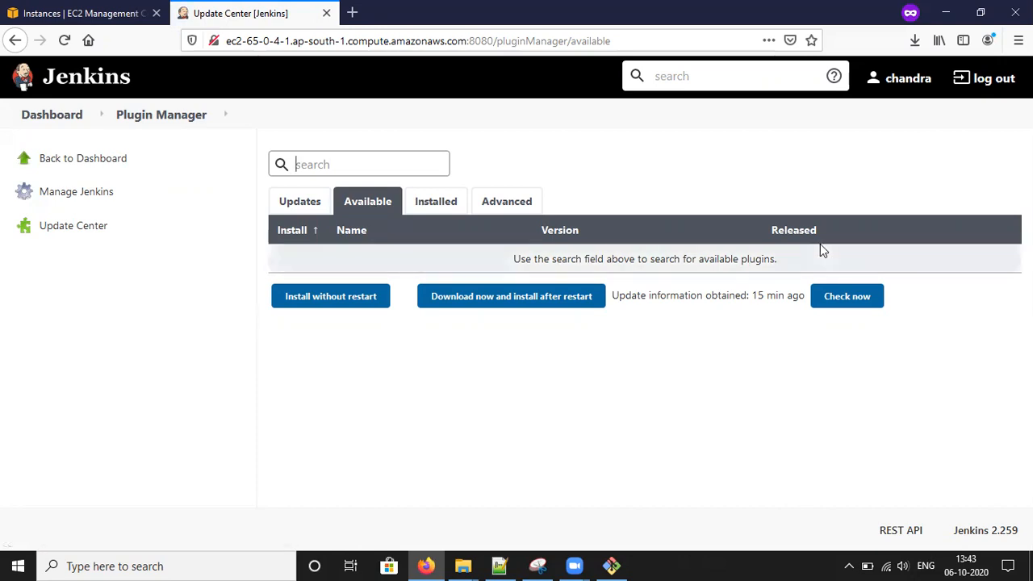
left_click(337, 161)
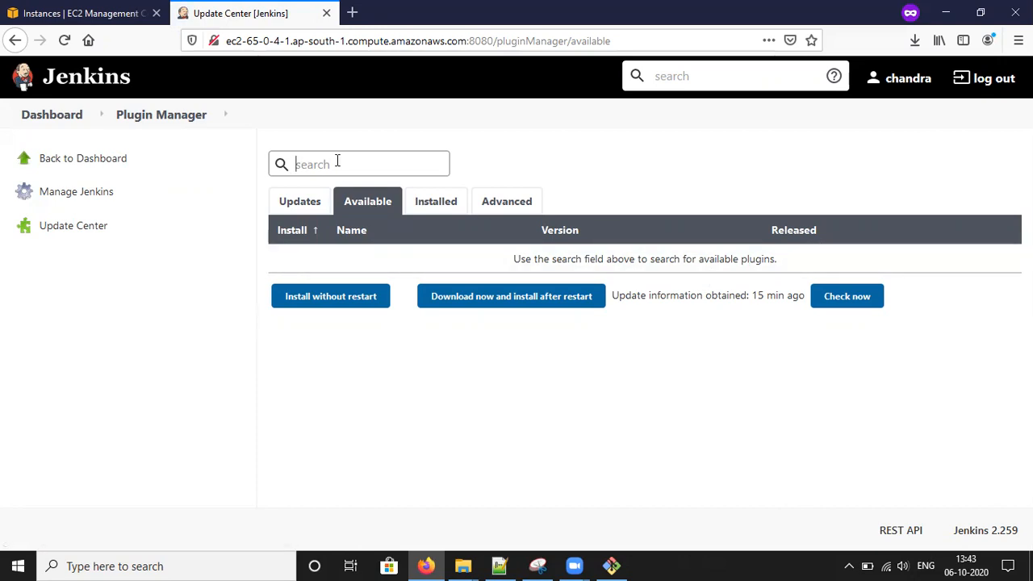
type("amazon ec2")
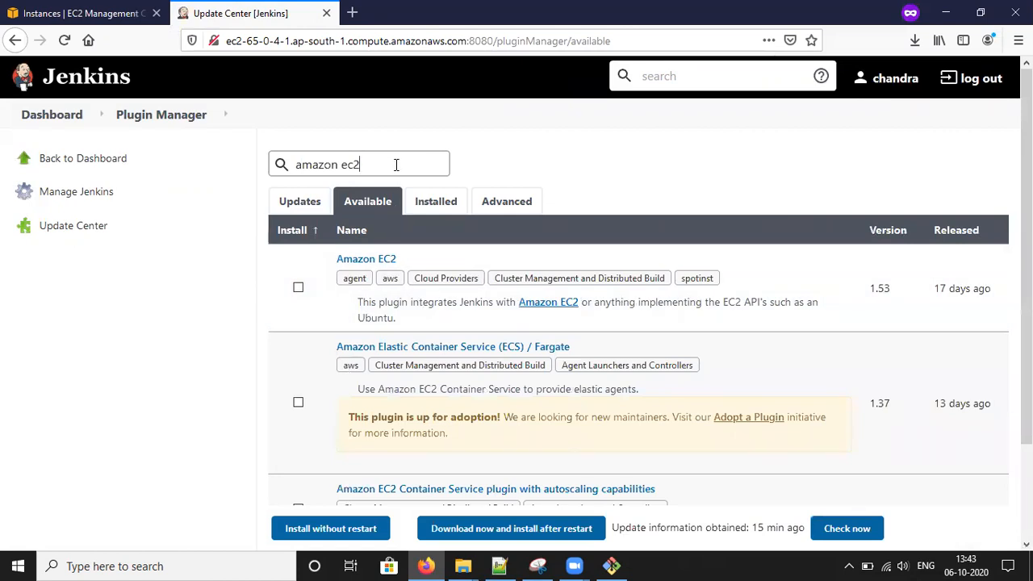
triple_click(395, 164)
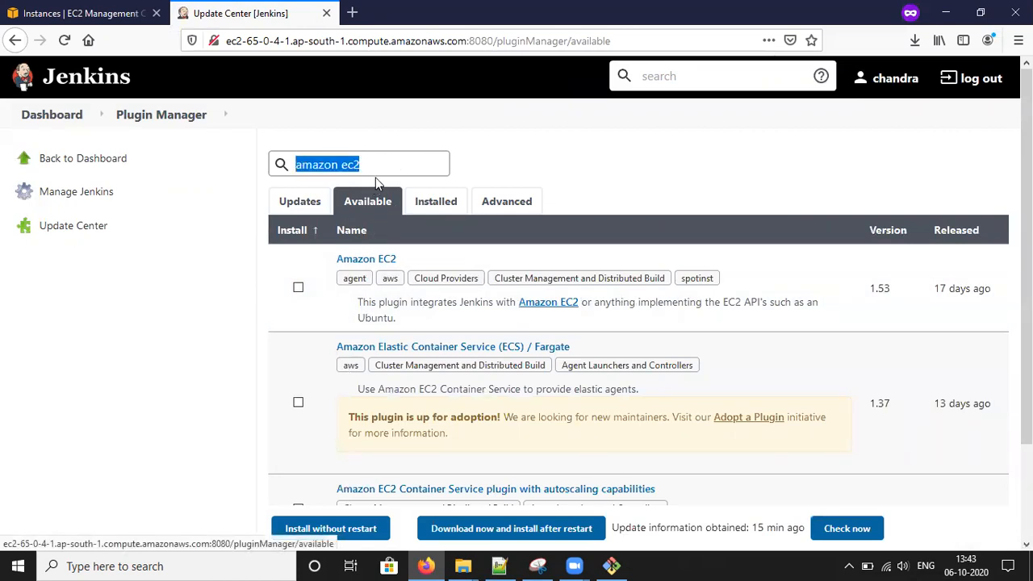
key("BackSpace")
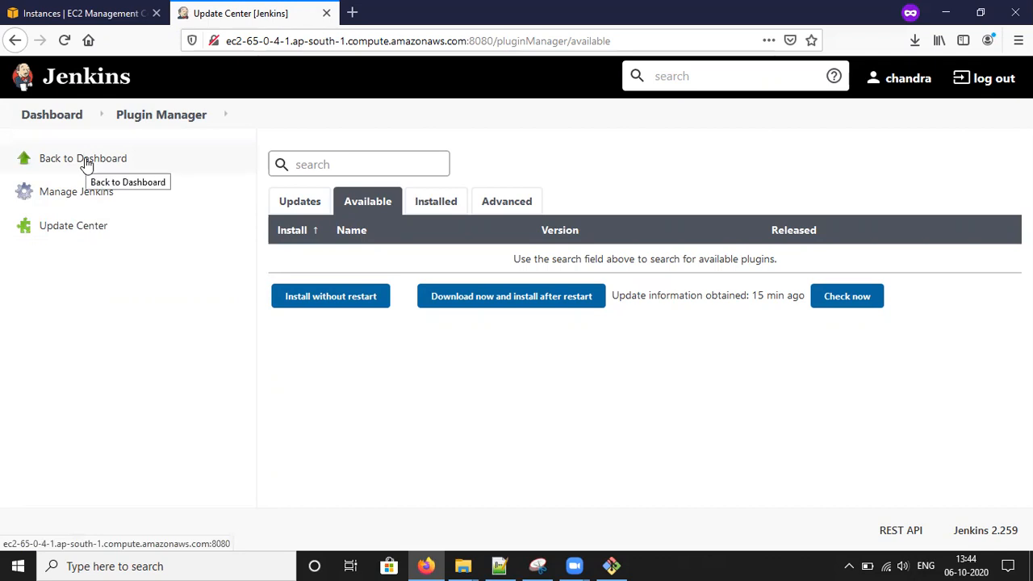
left_click(321, 166)
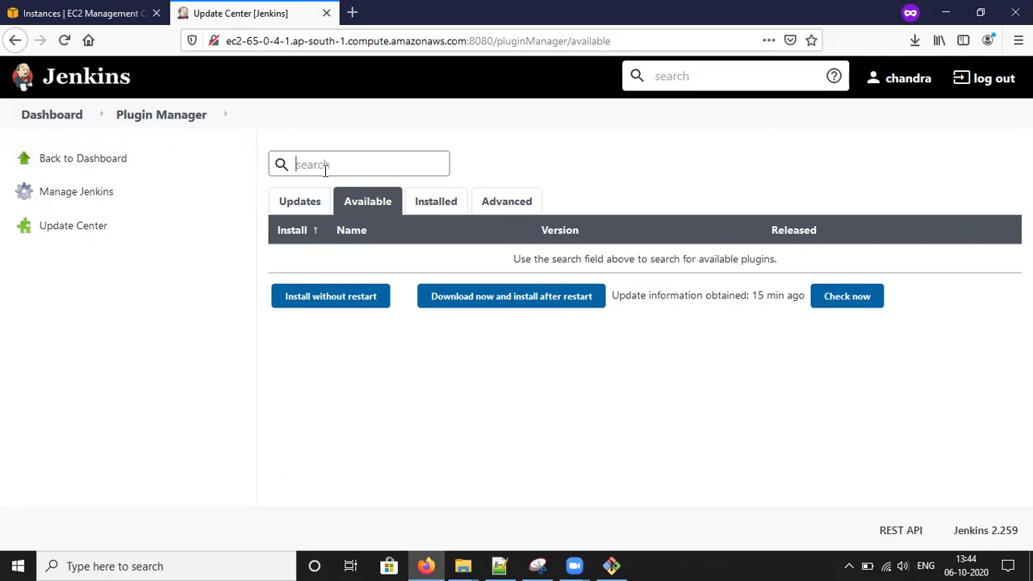
- Install the plugins without restart, check every result shows Success, and go back to Manage Jenkins
left_click(331, 297)
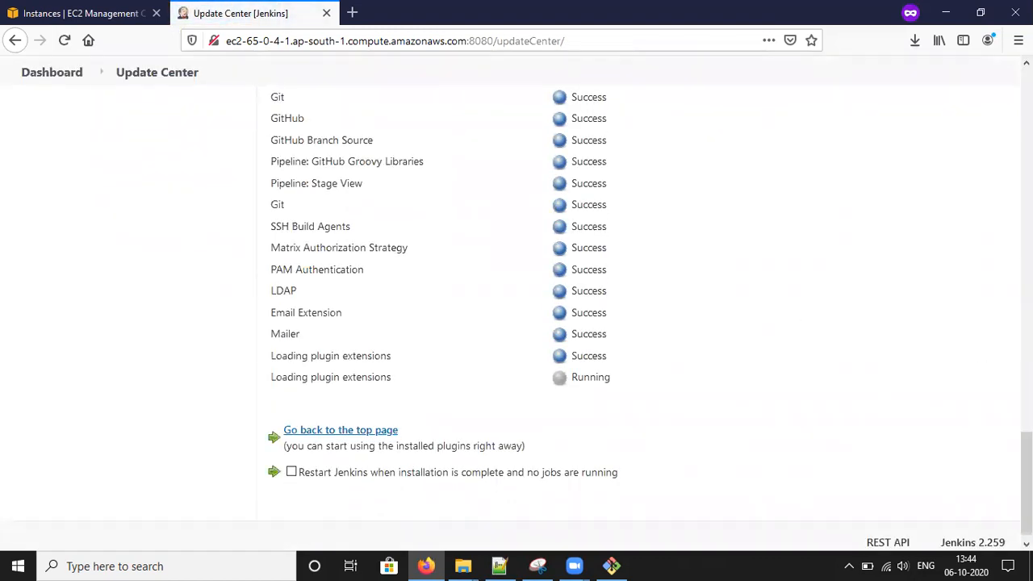
scroll(980, 146, "up", 20)
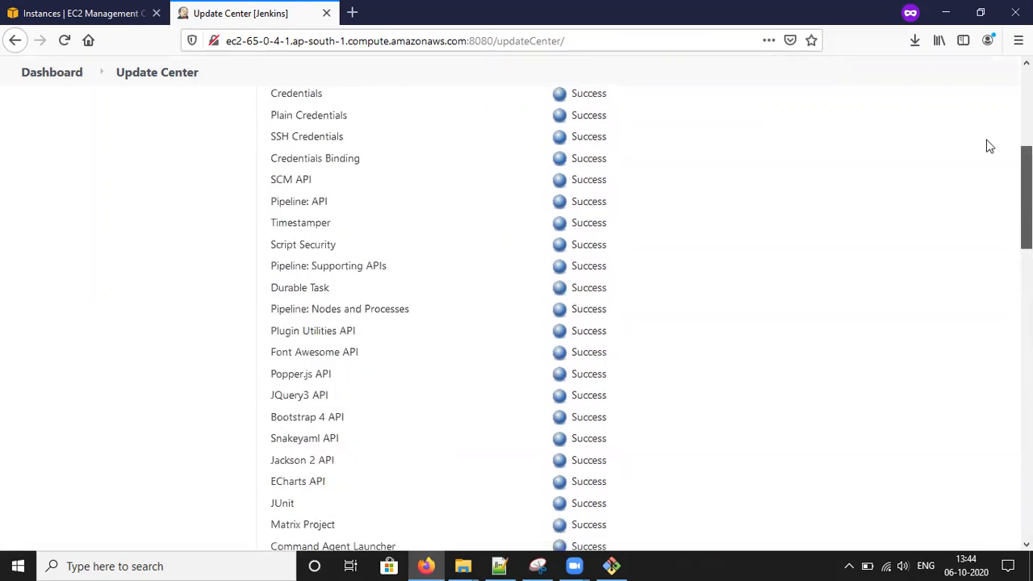
scroll(980, 146, "down", 20)
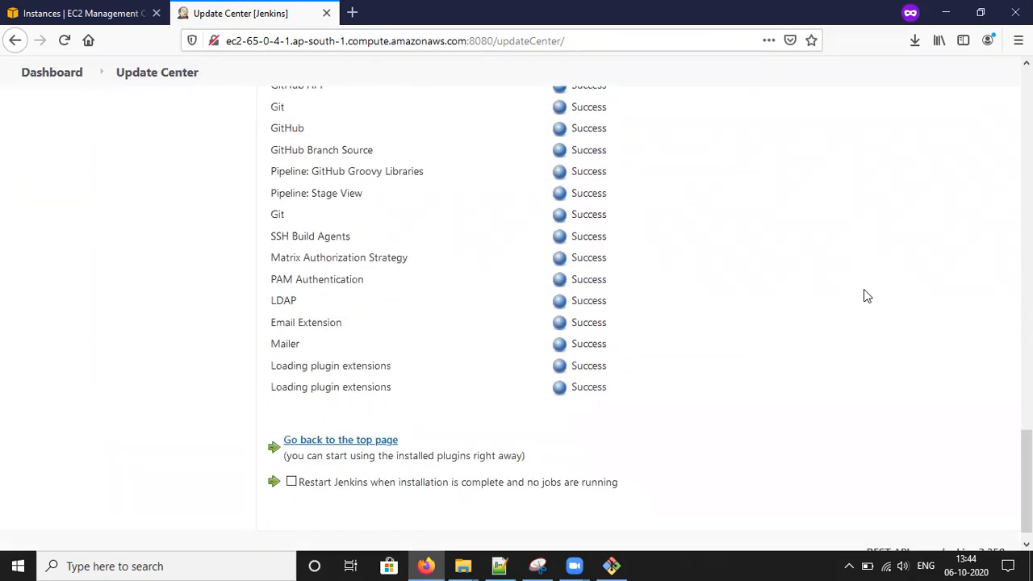
scroll(710, 343, "up", 20)
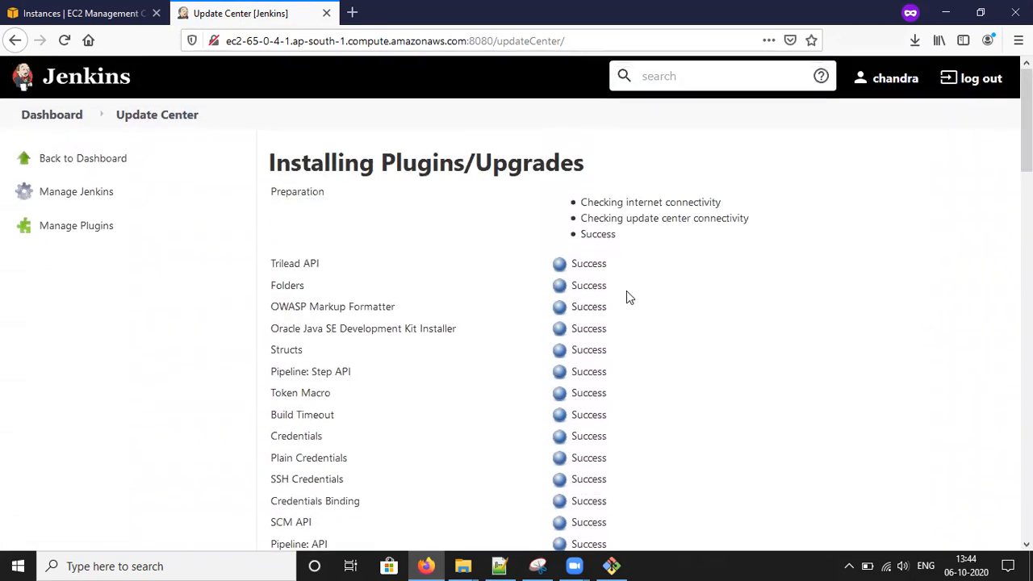
left_click(101, 157)
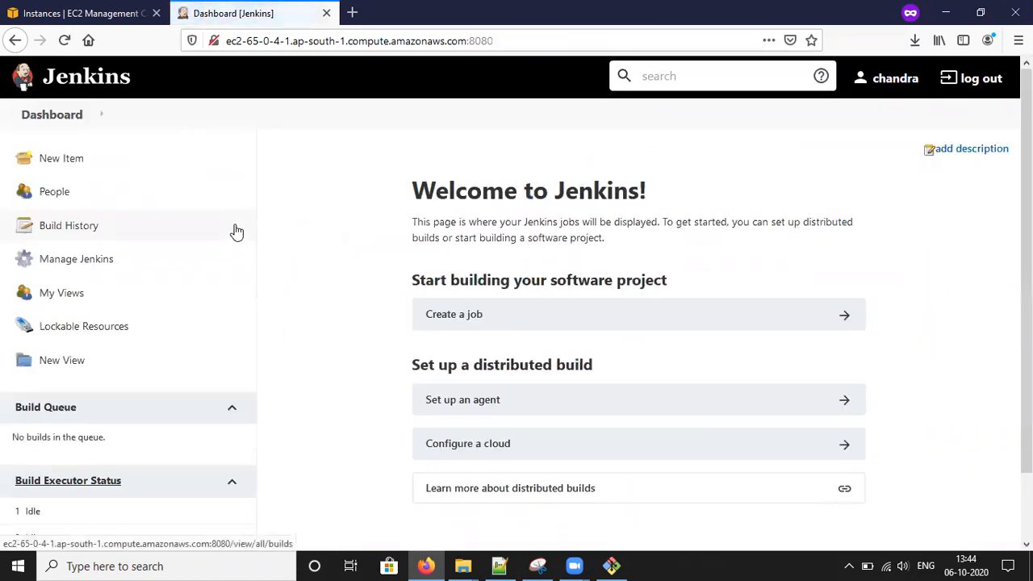
left_click(99, 264)
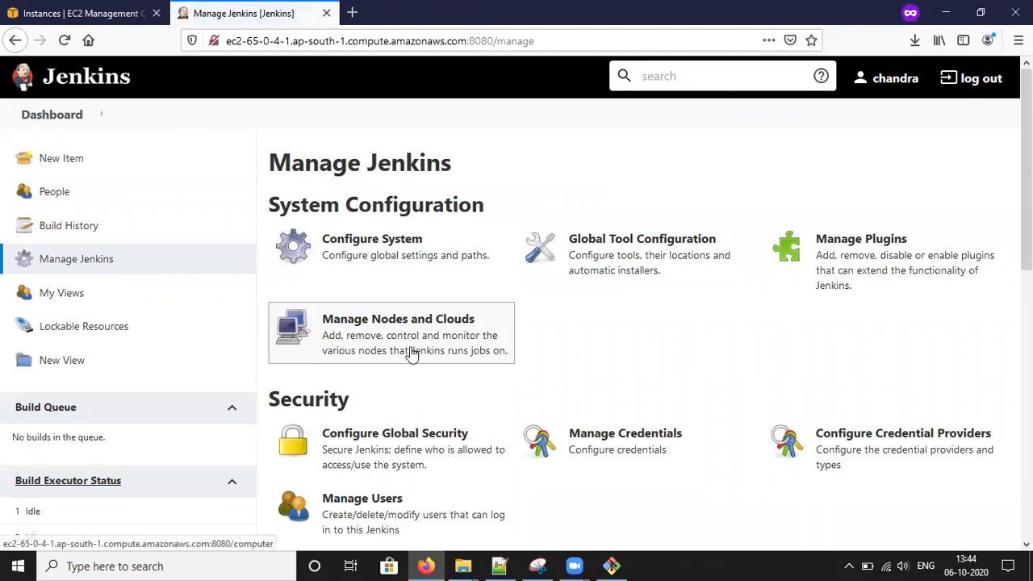
- Filter the Available plugins by 'amazon ec2' and tick the Amazon EC2 plugin 1.53
left_click(857, 271)
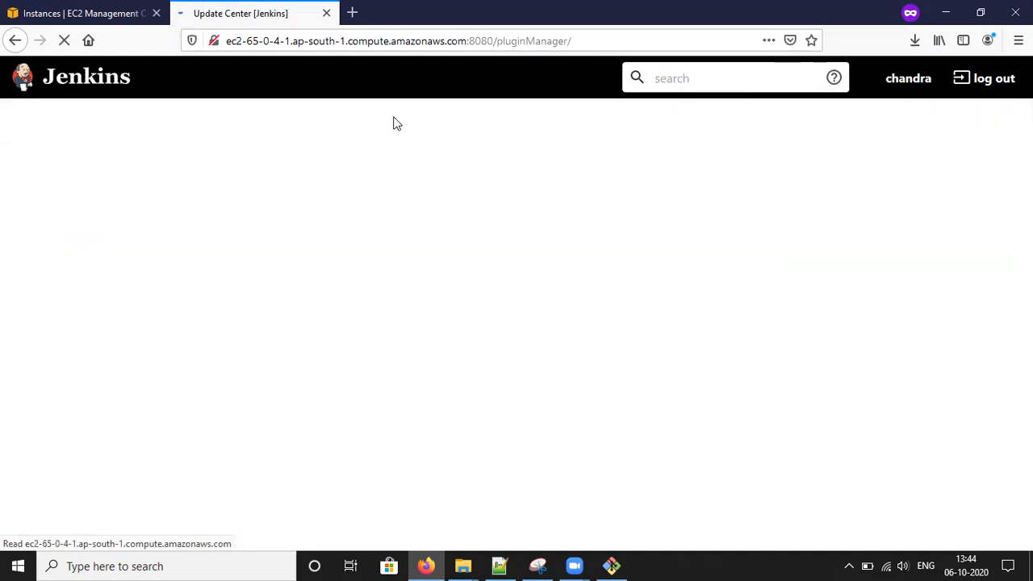
type("amazon ec2")
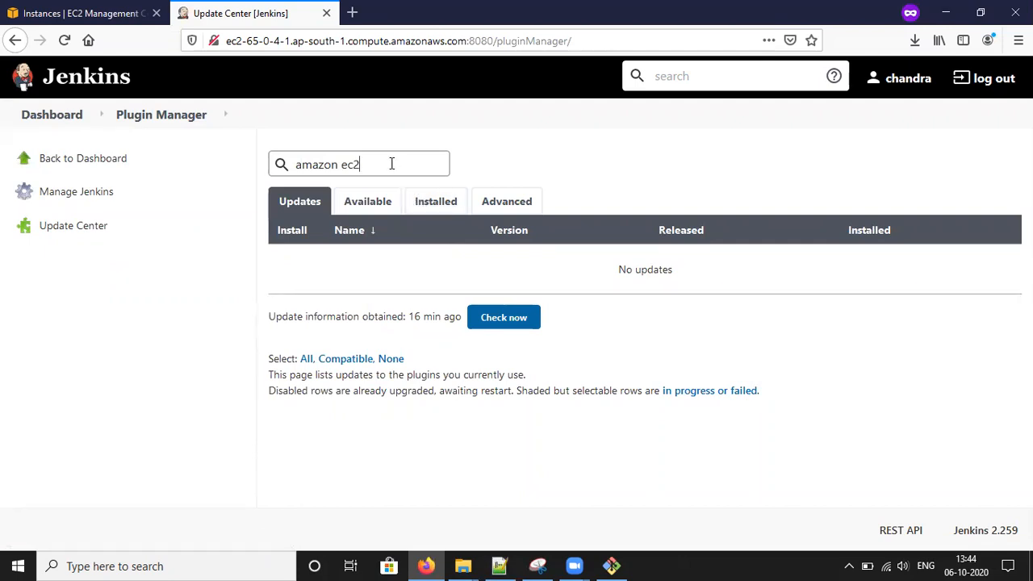
key("BackSpace")
key("BackSpace")
key("BackSpace")
key("BackSpace")
key("BackSpace")
key("BackSpace")
key("BackSpace")
key("BackSpace")
key("BackSpace")
key("BackSpace")
left_click(379, 205)
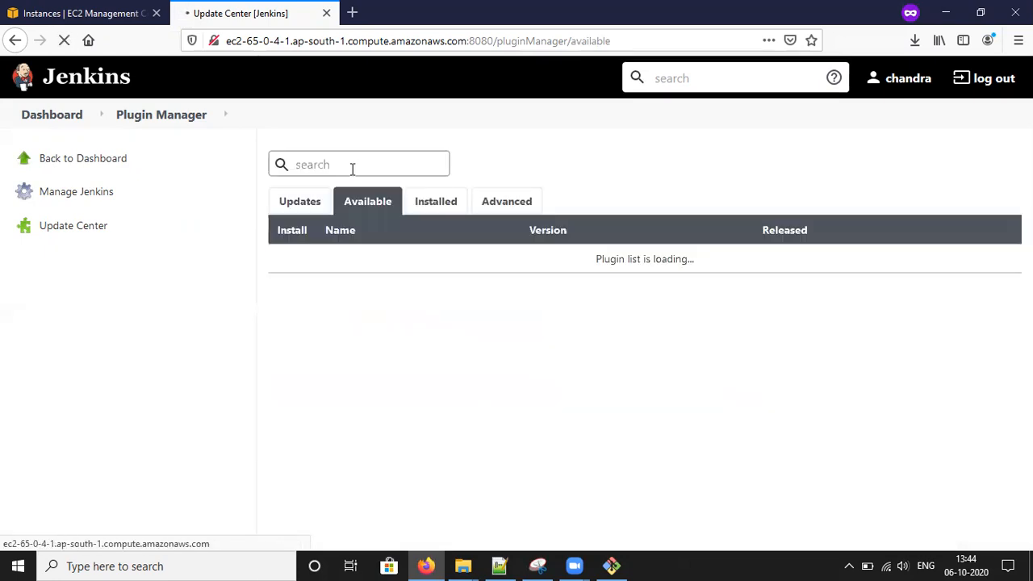
type("ama")
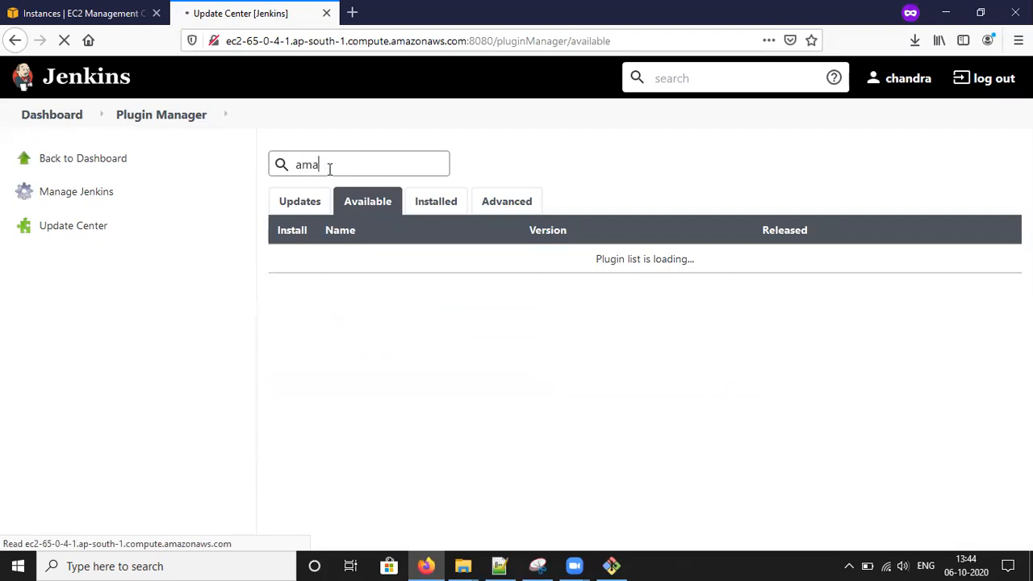
type("zon ec2")
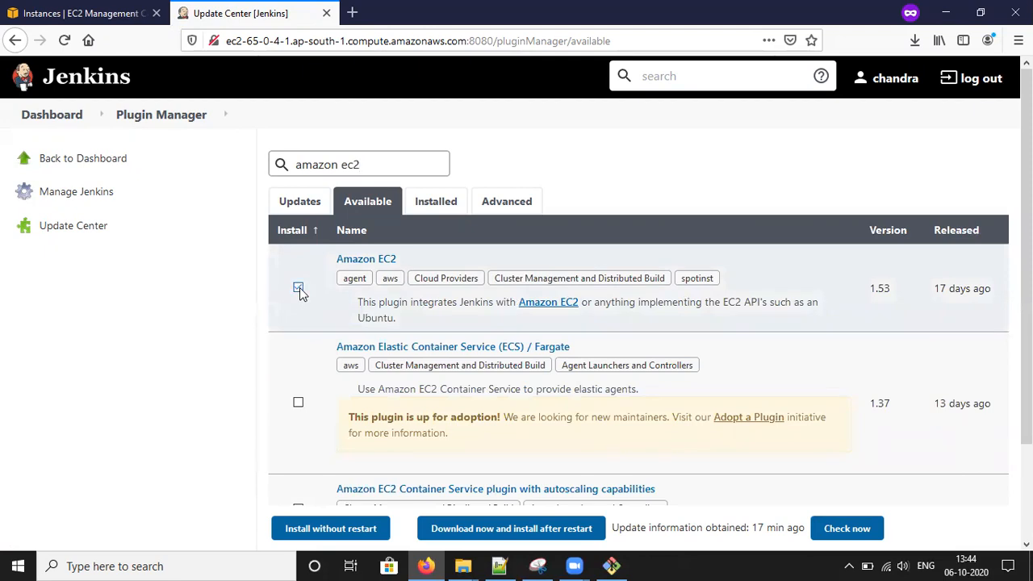
left_click(297, 288)
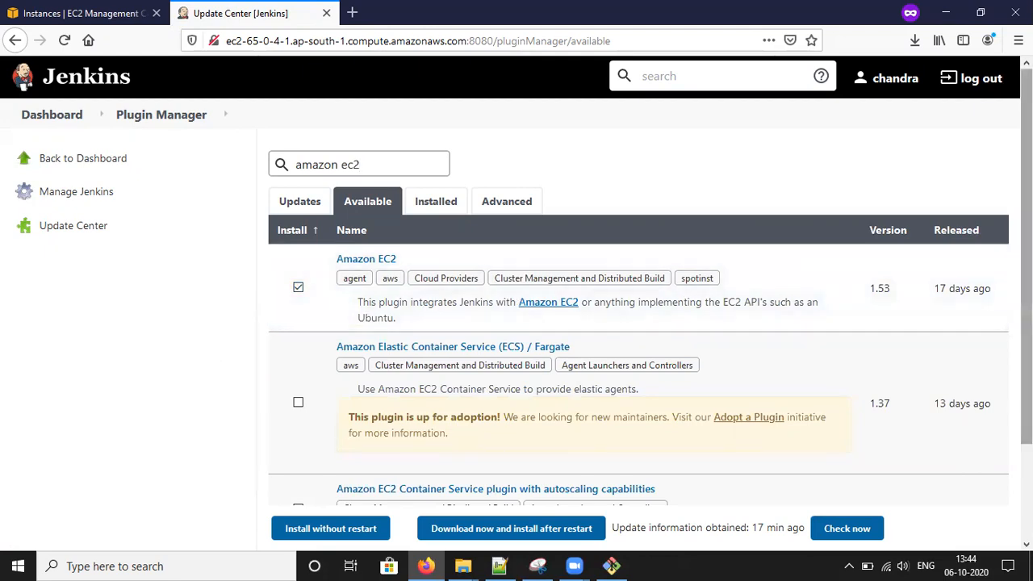
scroll(637, 323, "down", 3)
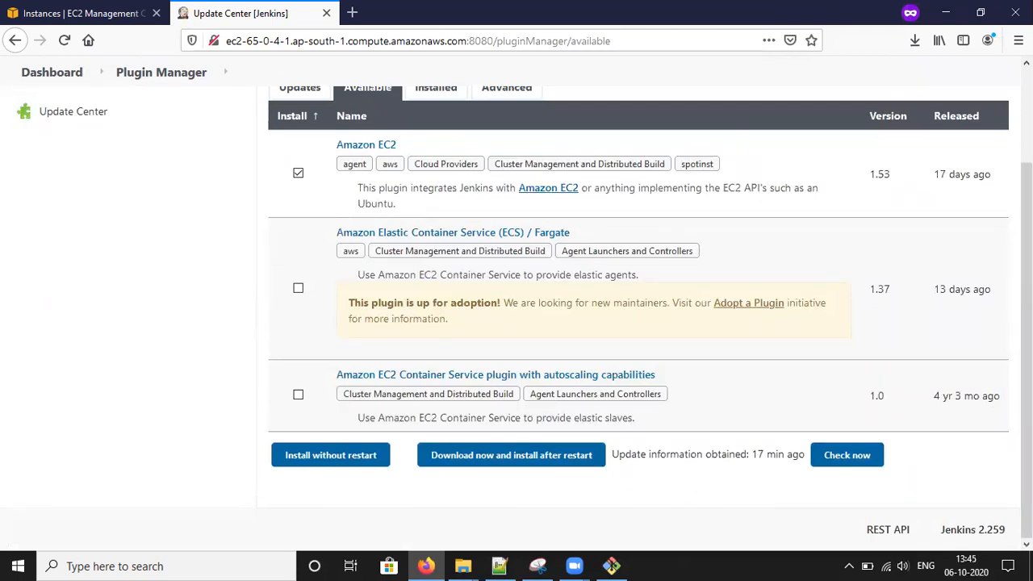
scroll(637, 323, "up", 2)
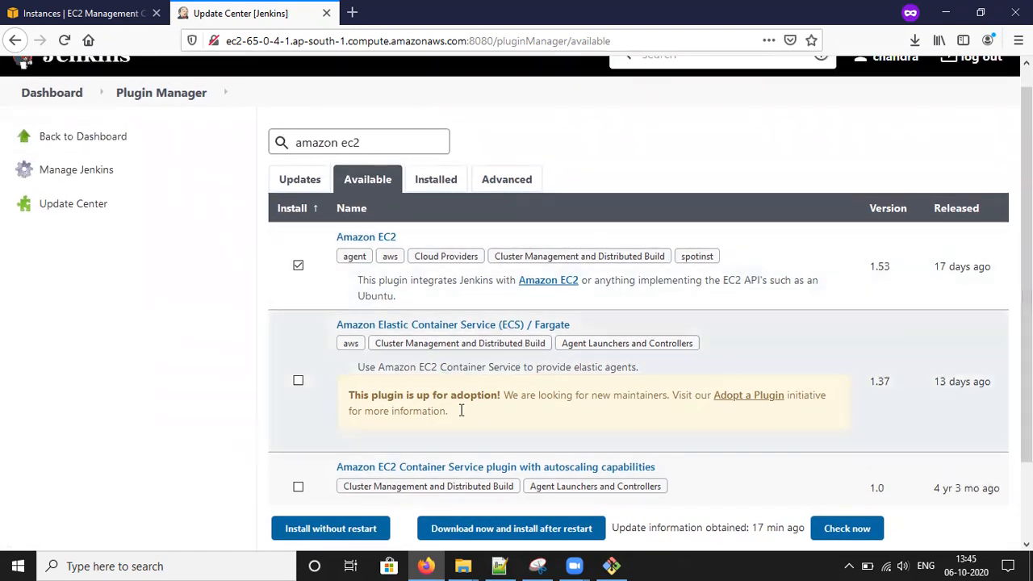
- Install the Amazon EC2 plugin without restart and bring the Notepad++ notes forward
left_click(359, 535)
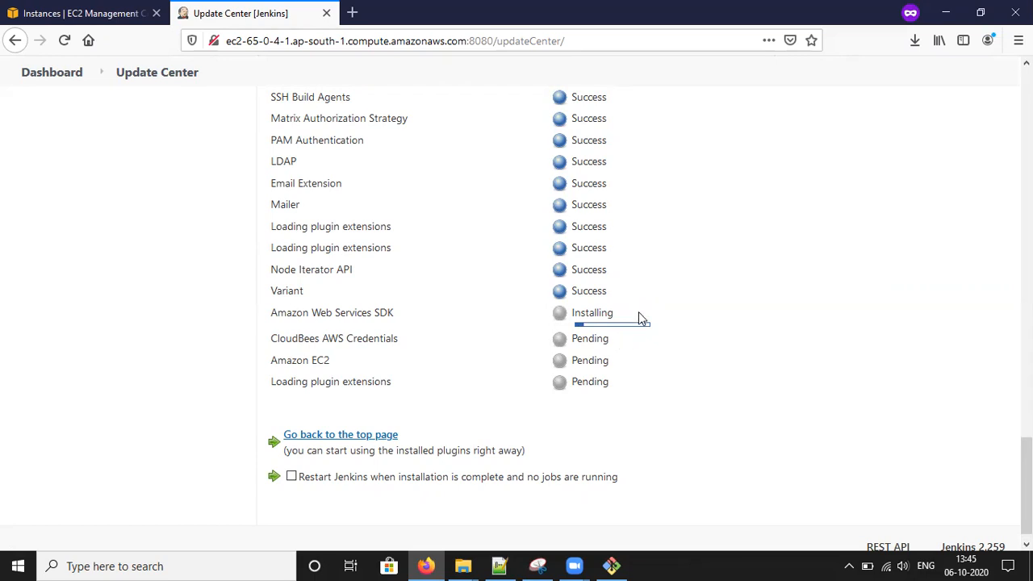
left_click(499, 566)
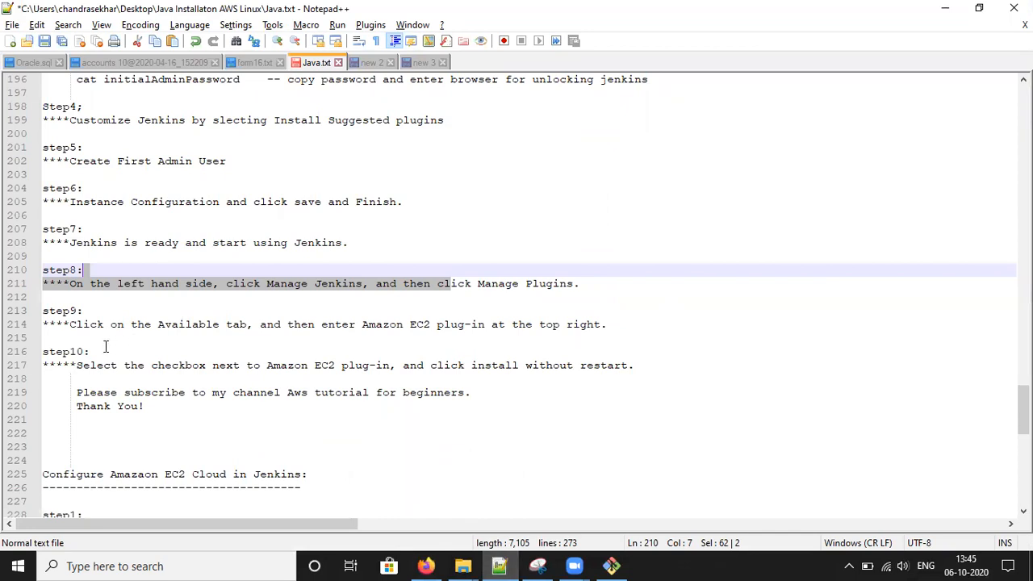
- Highlight the step 9 search and step 10 Amazon EC2 install notes, then return to Update Center
double_click(139, 326)
left_click(253, 326, "shift")
left_click_drag(349, 326, 621, 325)
left_click_drag(165, 365, 392, 365)
left_click_drag(492, 365, 635, 369)
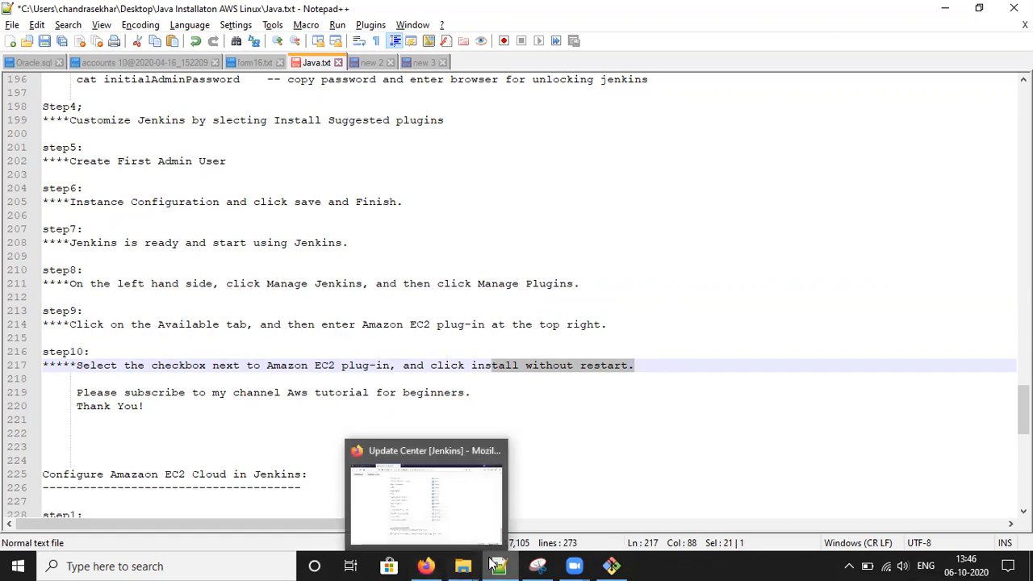
left_click(439, 565)
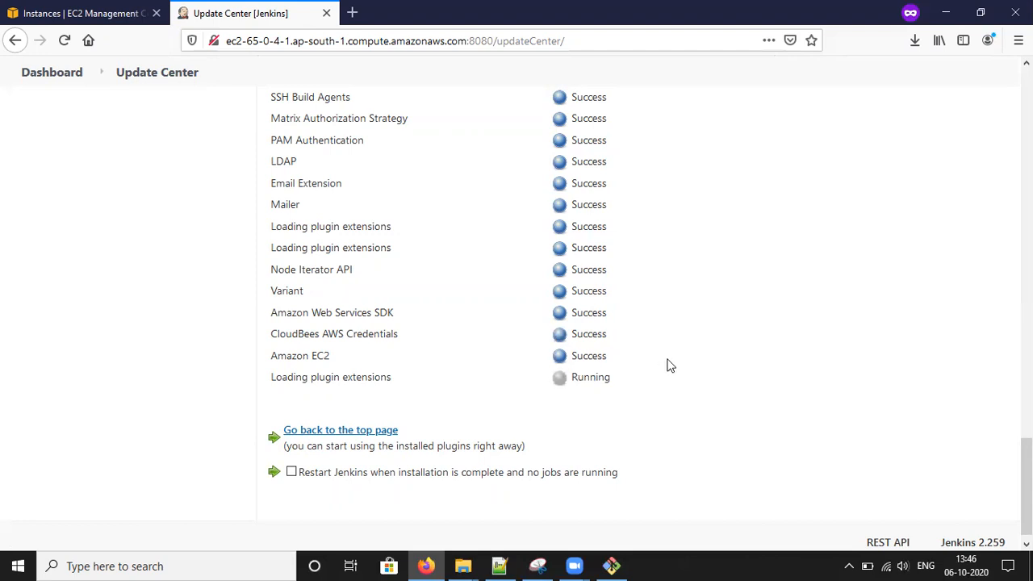
- Go back to the dashboard and open Configure System from Manage Jenkins
scroll(396, 235, "up", 10)
scroll(397, 233, "up", 15)
left_click(51, 161)
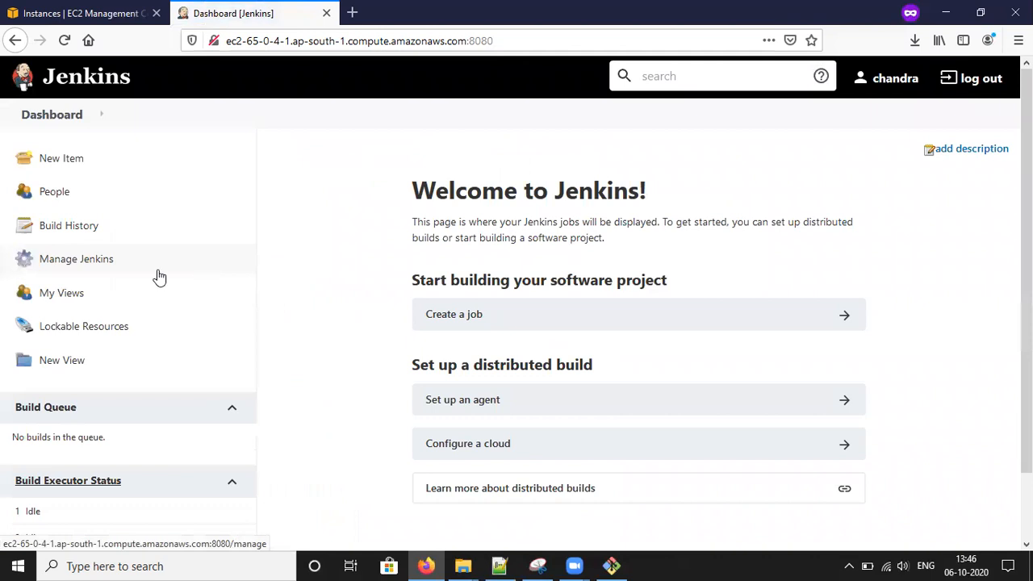
left_click(75, 266)
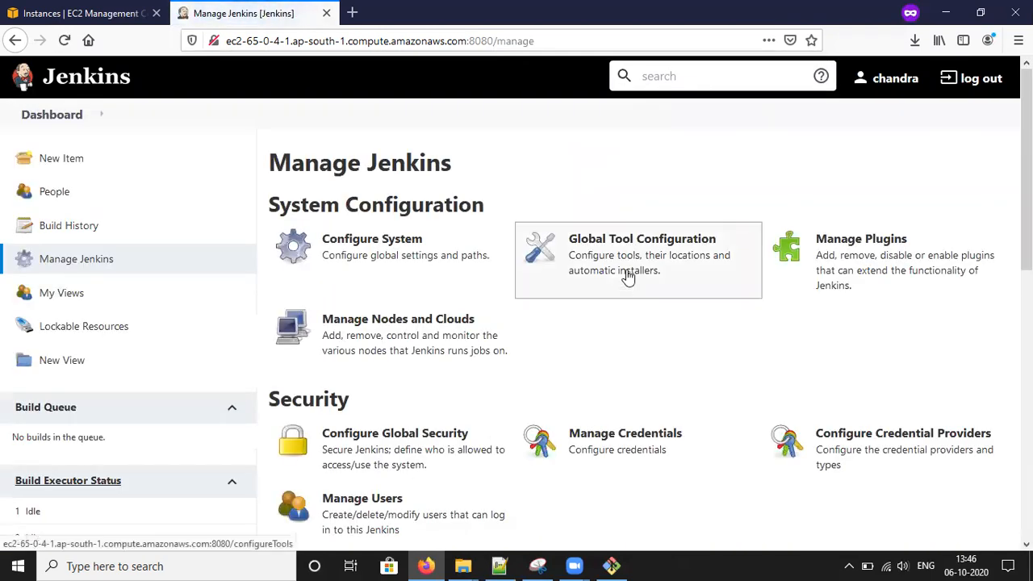
left_click(413, 256)
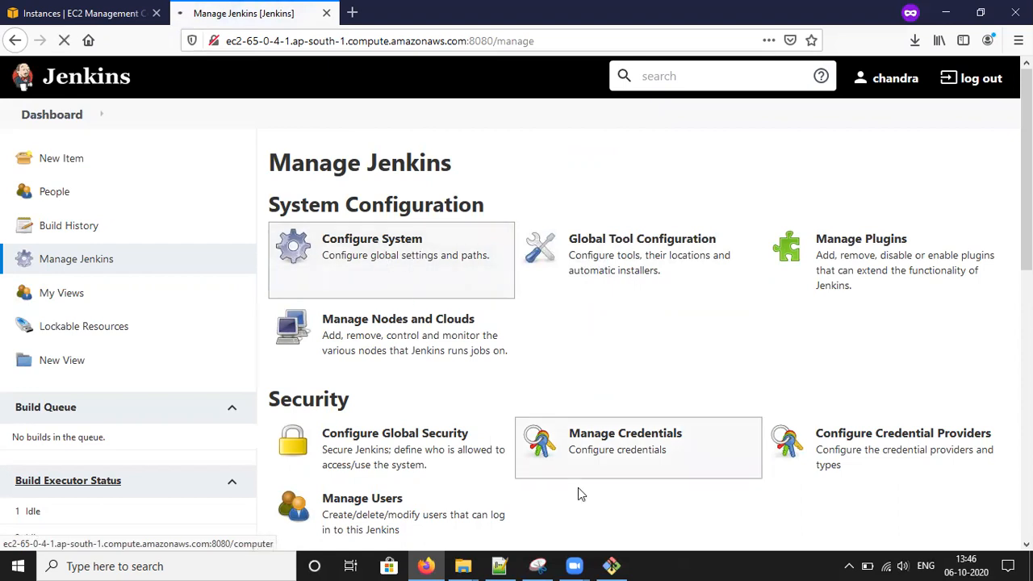
- Bring the Java.txt notes forward and scroll to the Configure Amazon EC2 Cloud steps
left_click(500, 566)
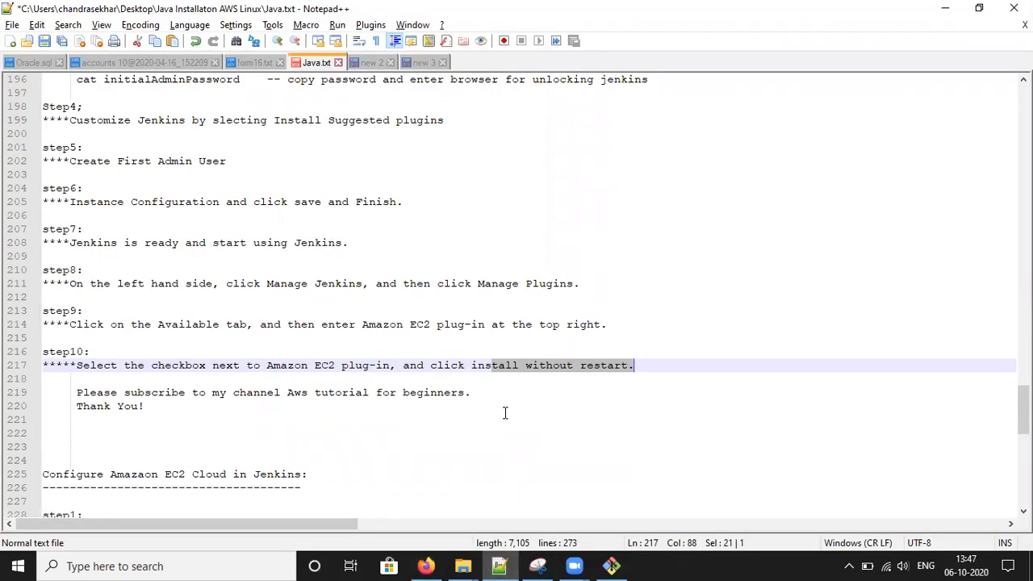
left_click(614, 565)
left_click(425, 565)
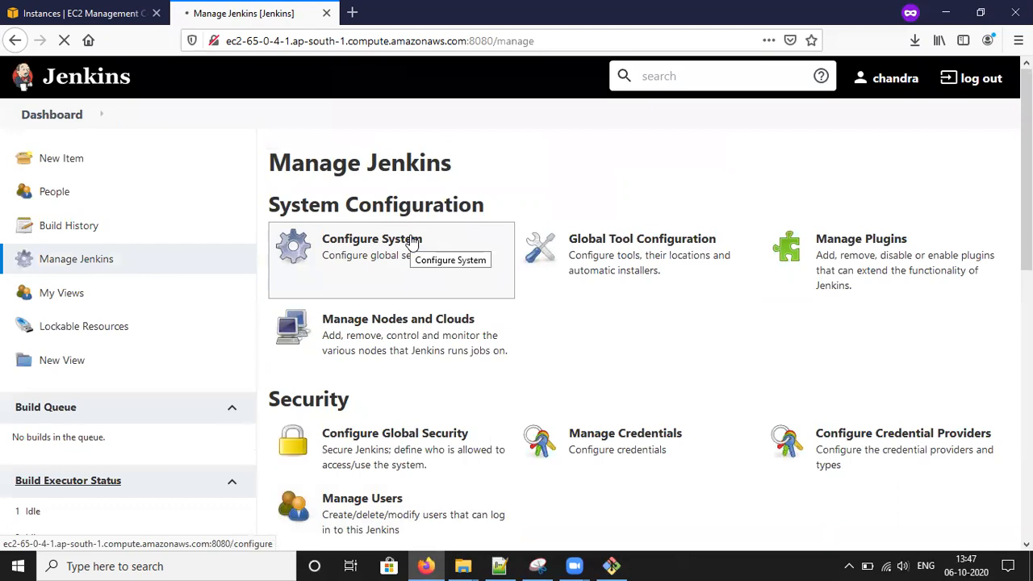
left_click(500, 566)
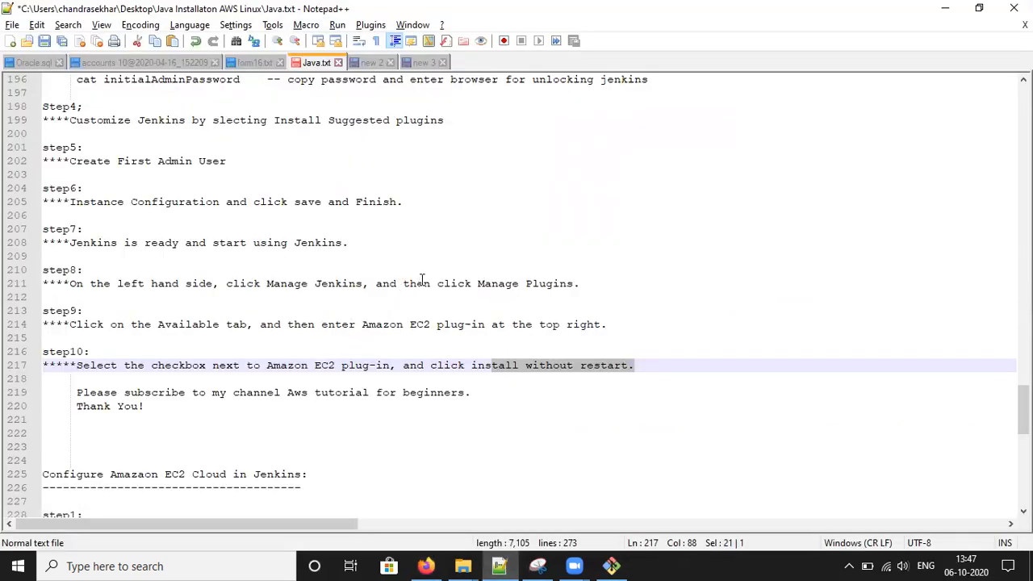
scroll(421, 279, "down", 5)
scroll(422, 282, "down", 4)
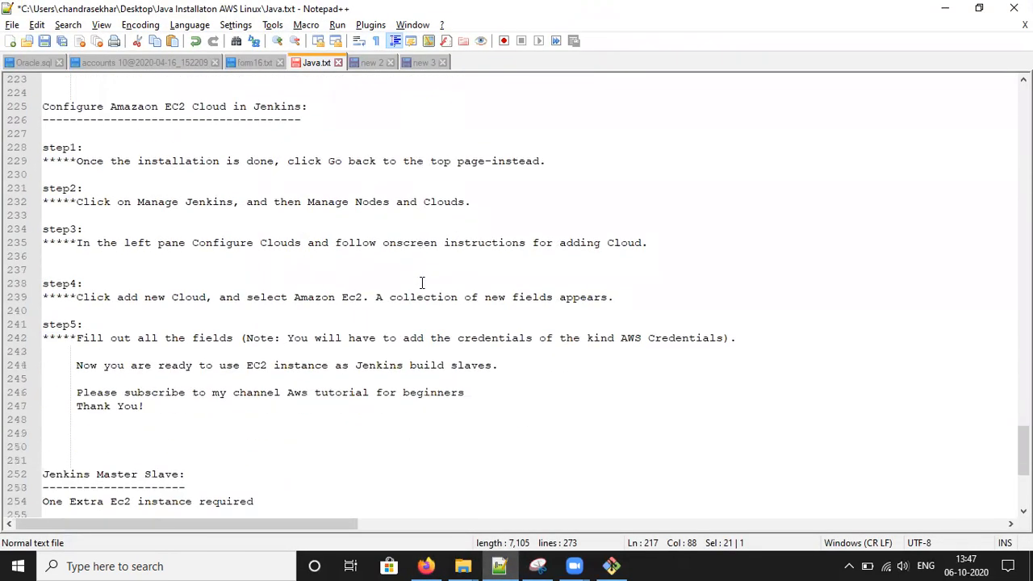
scroll(421, 282, "up", 7)
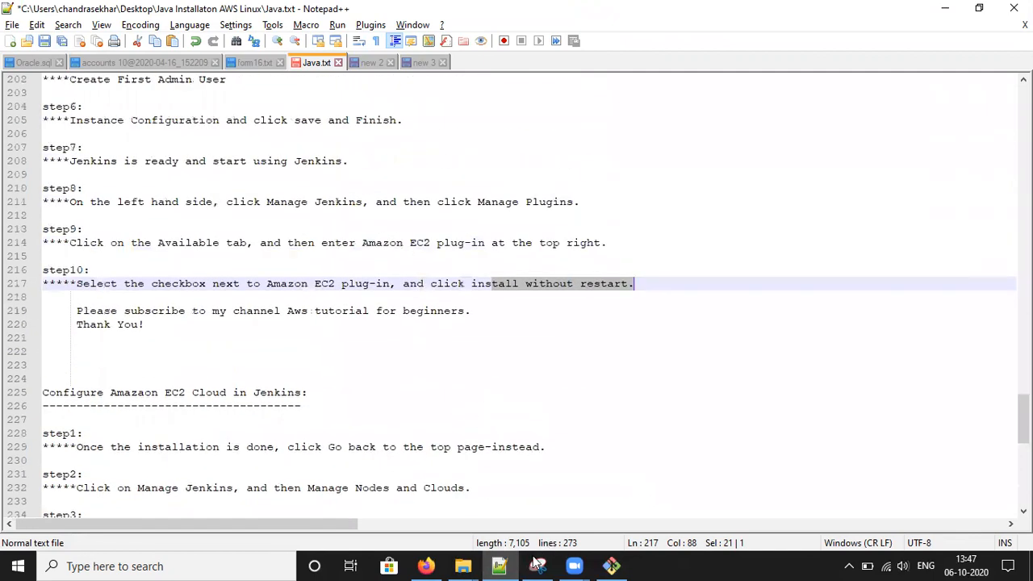
- Scroll the Configure System page down to the Cloud section and highlight its heading
left_click(425, 566)
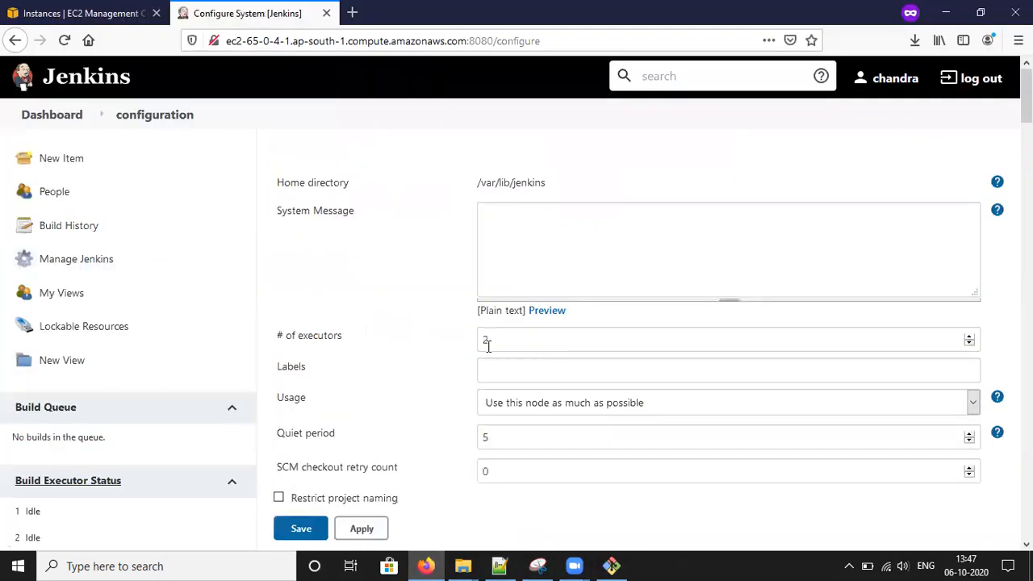
scroll(513, 242, "down", 5)
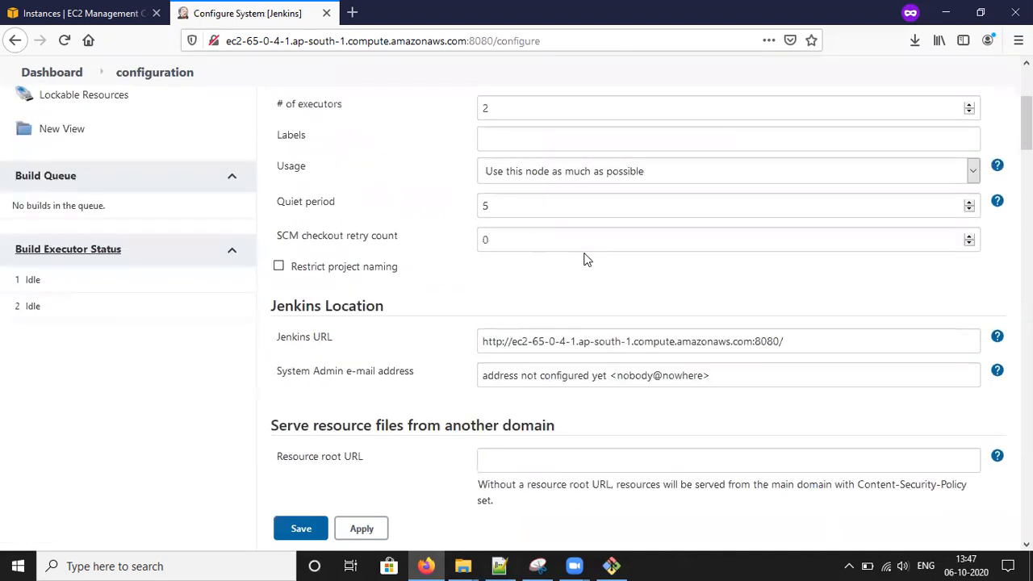
scroll(586, 258, "down", 15)
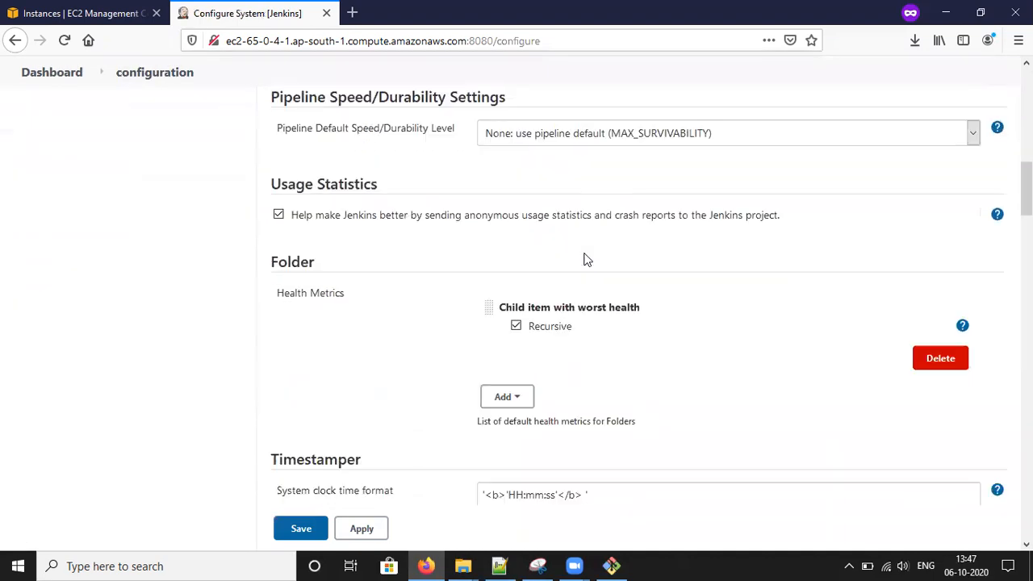
scroll(585, 254, "down", 15)
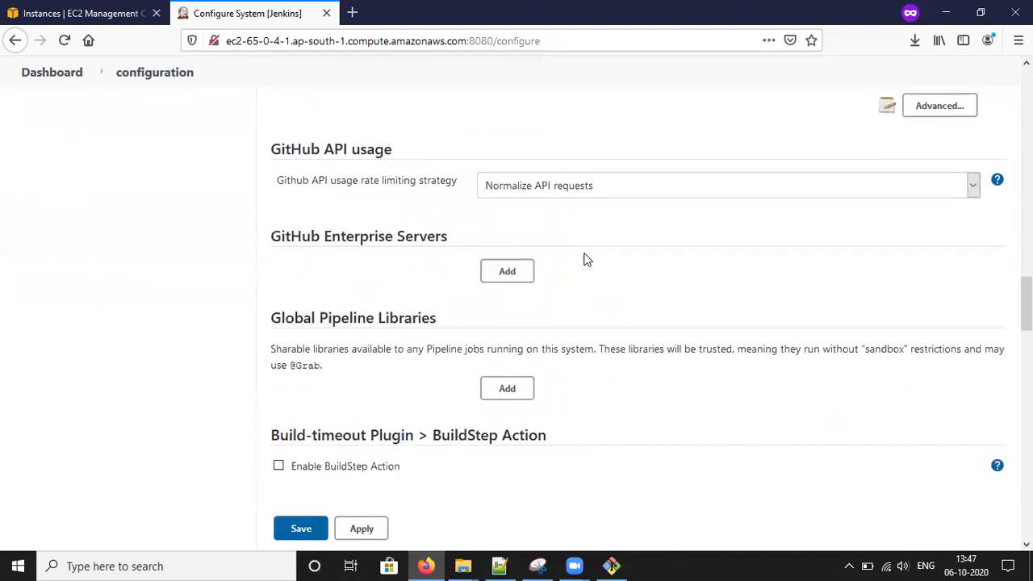
scroll(587, 258, "down", 10)
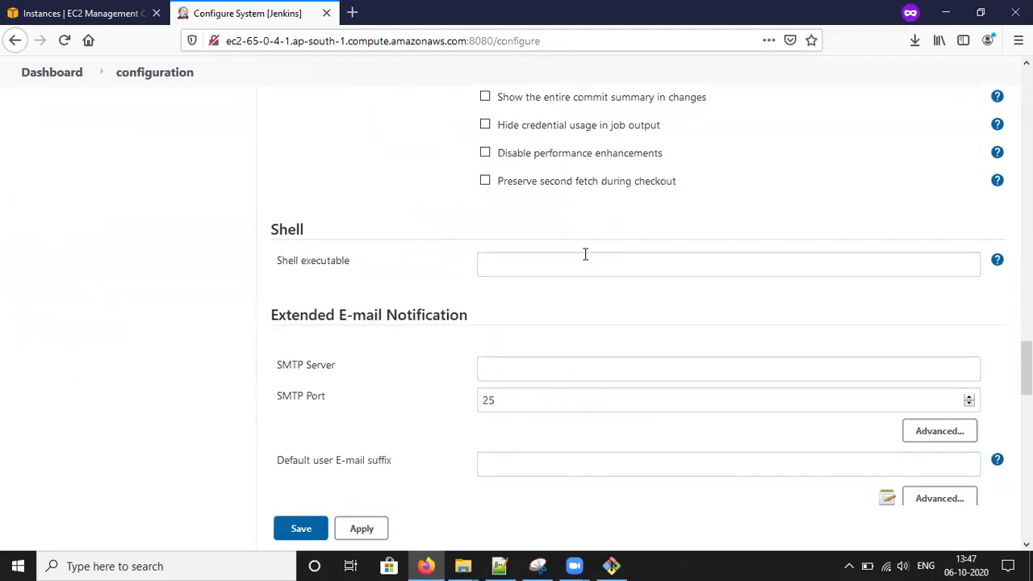
scroll(585, 254, "down", 6)
scroll(585, 254, "down", 10)
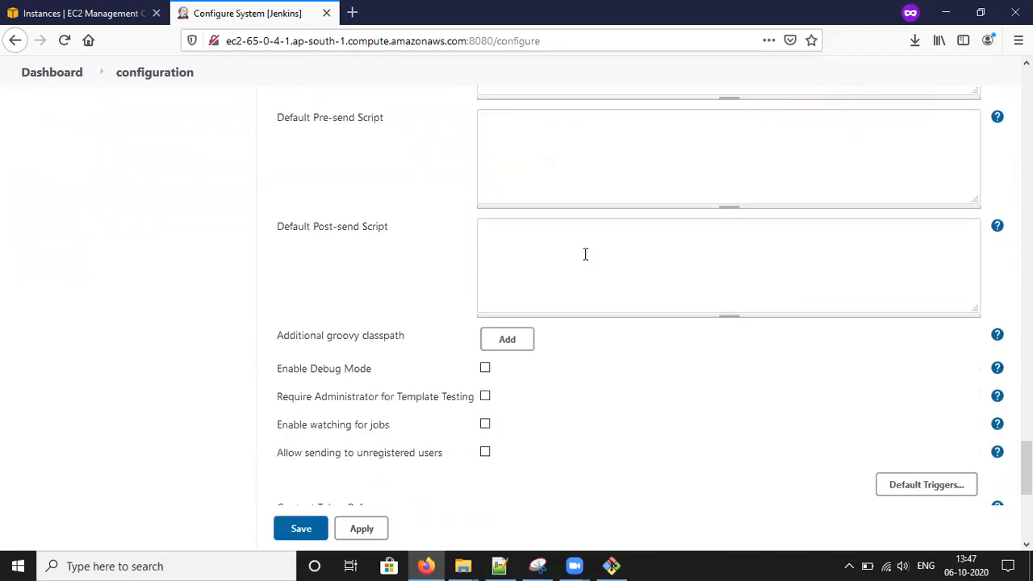
scroll(585, 254, "down", 8)
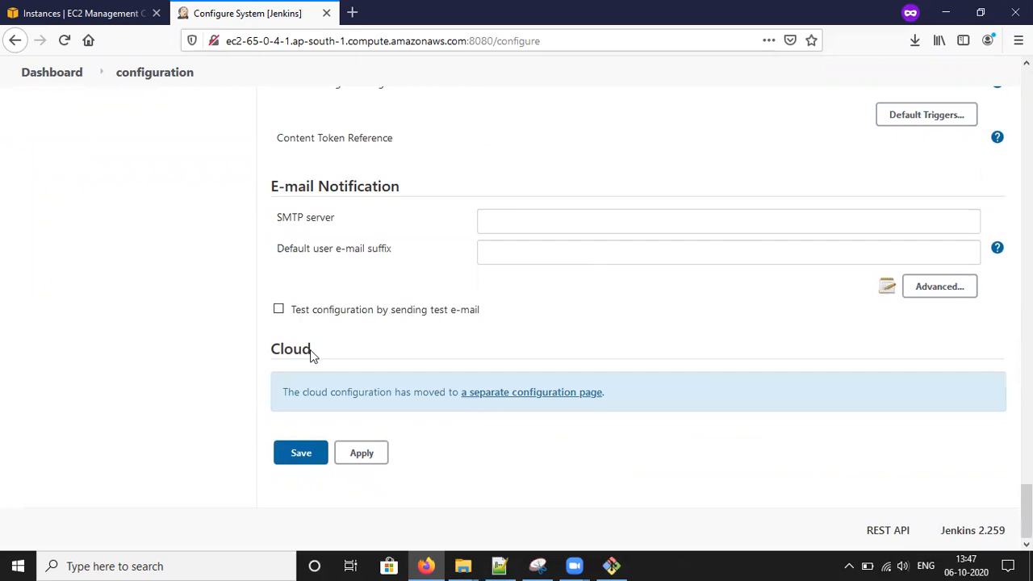
left_click_drag(312, 349, 262, 348)
- Select the page address, scroll back to the top, and return to the Notepad++ notes
left_click(319, 46)
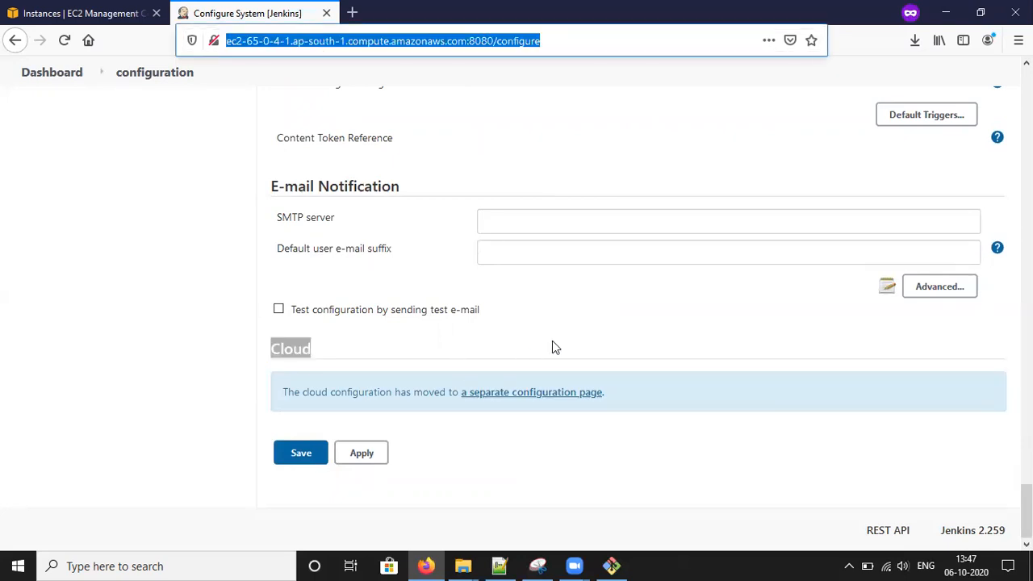
scroll(553, 346, "up", 20)
scroll(555, 340, "up", 15)
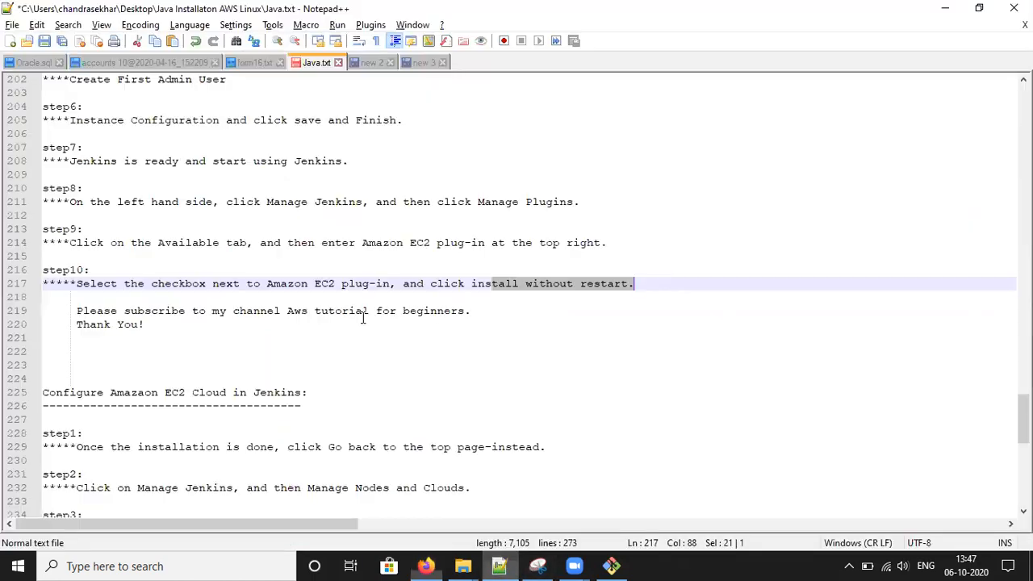
left_click(499, 566)
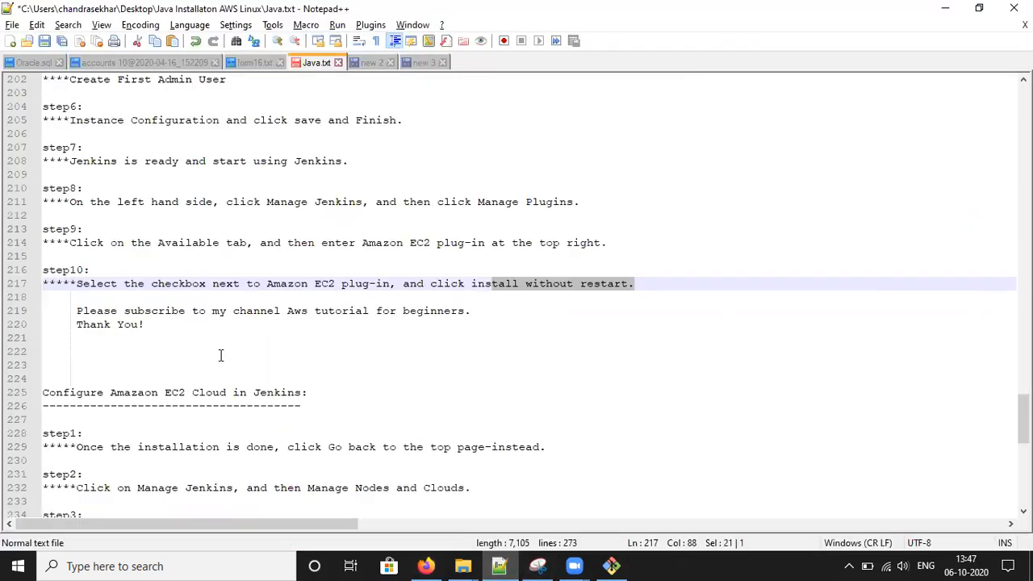